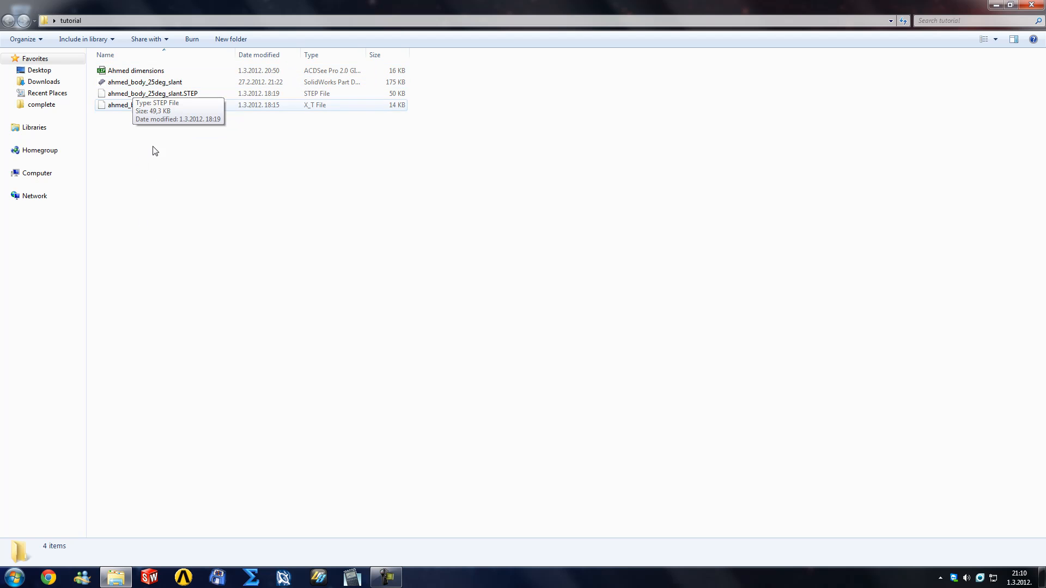
# Step: Search the web in Chrome for "ahmed body" and open the CFD Online image of its dimensioned drawing
pyautogui.click(50, 579)
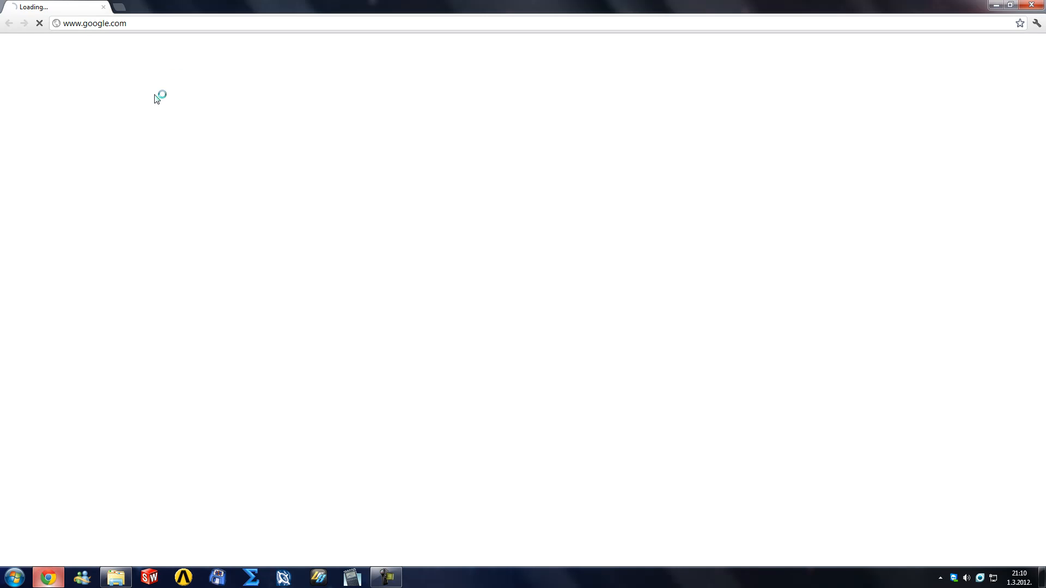
pyautogui.click(122, 23)
pyautogui.write('ahmed body')
pyautogui.press('Return')
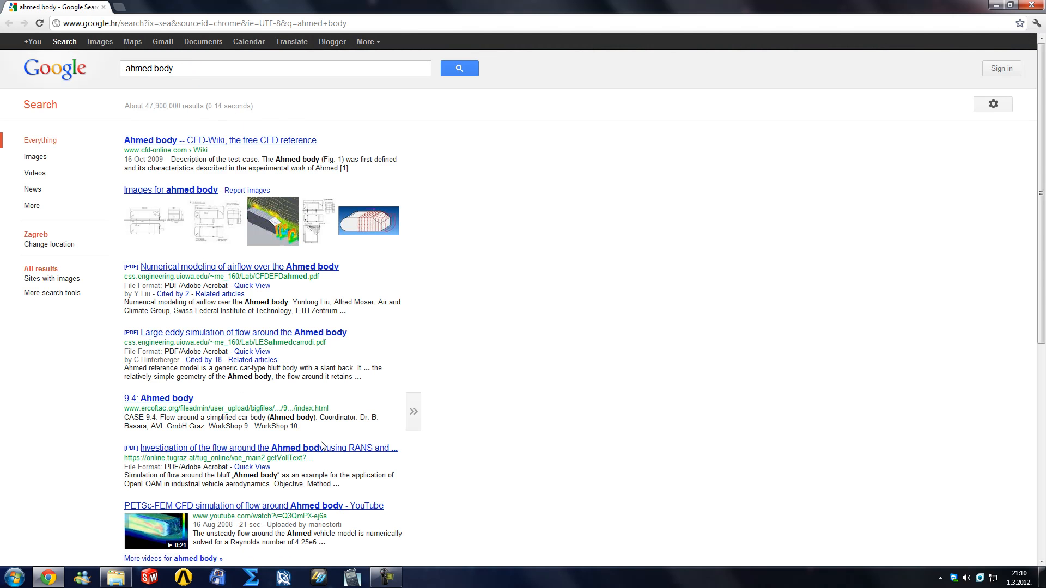
pyautogui.scroll(-4, 509, 352)
pyautogui.scroll(4, 509, 352)
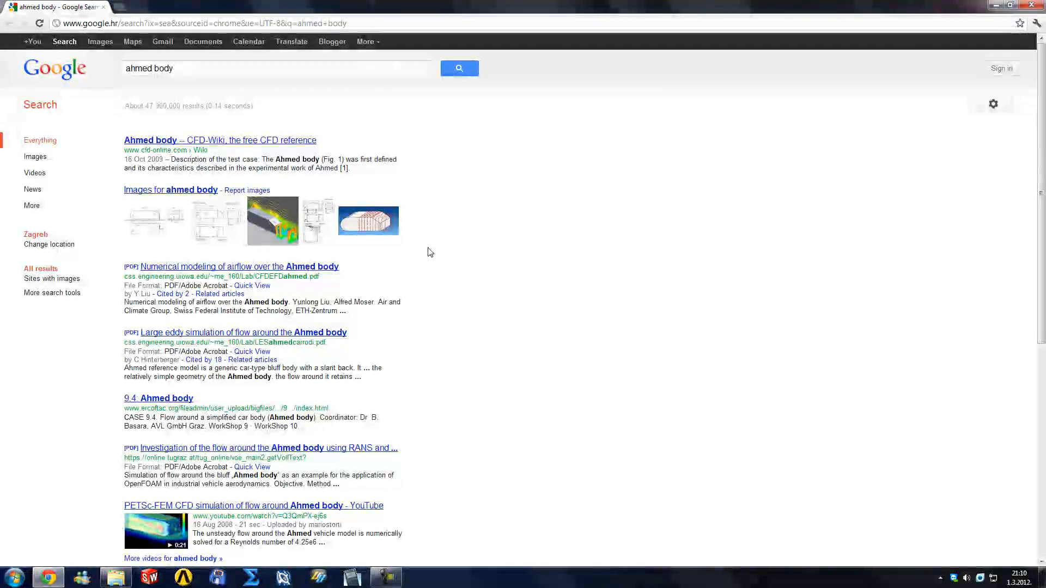
pyautogui.click(154, 221)
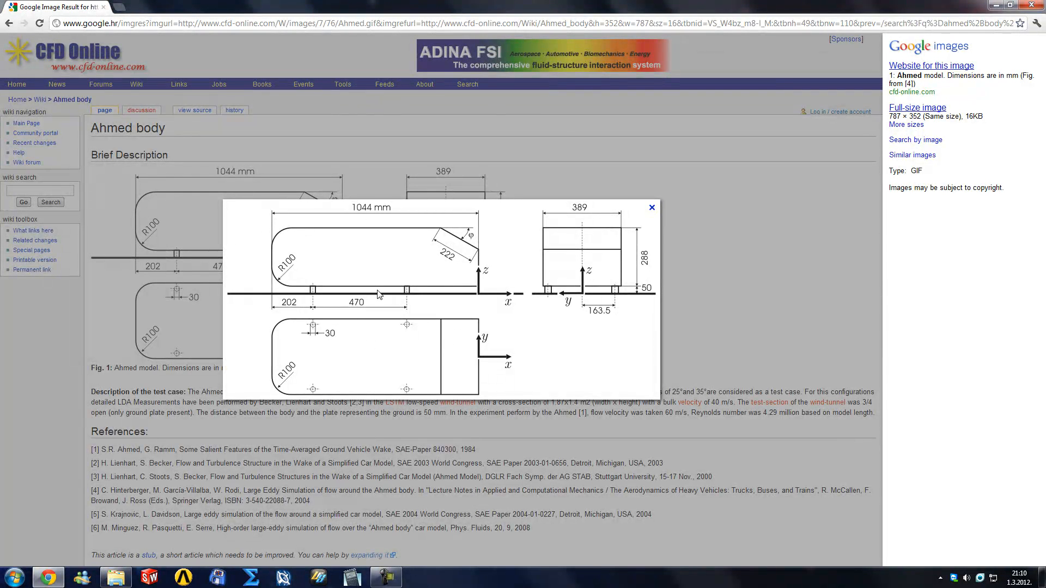
# Step: Open the SolidWorks part ahmed_body_25deg_slant from the tutorial folder
pyautogui.click(108, 583)
pyautogui.click(199, 108)
pyautogui.doubleClick(150, 84)
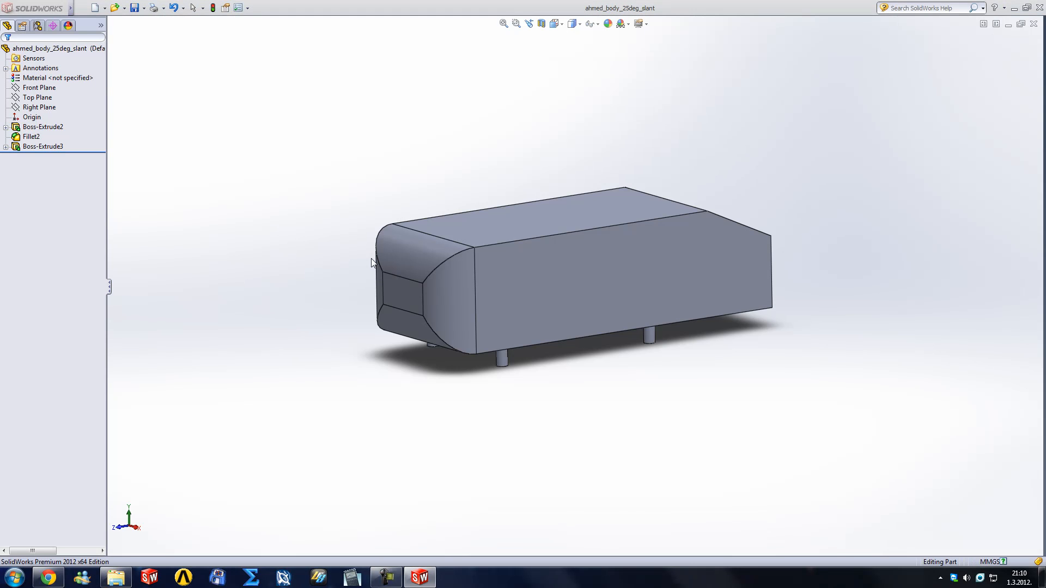
pyautogui.moveTo(293, 256)
pyautogui.mouseDown(button='middle')
pyautogui.moveTo(306, 236)
pyautogui.moveTo(409, 226)
pyautogui.moveTo(456, 262)
pyautogui.moveTo(326, 261)
pyautogui.moveTo(336, 236)
pyautogui.moveTo(302, 259)
pyautogui.mouseUp(button='middle')
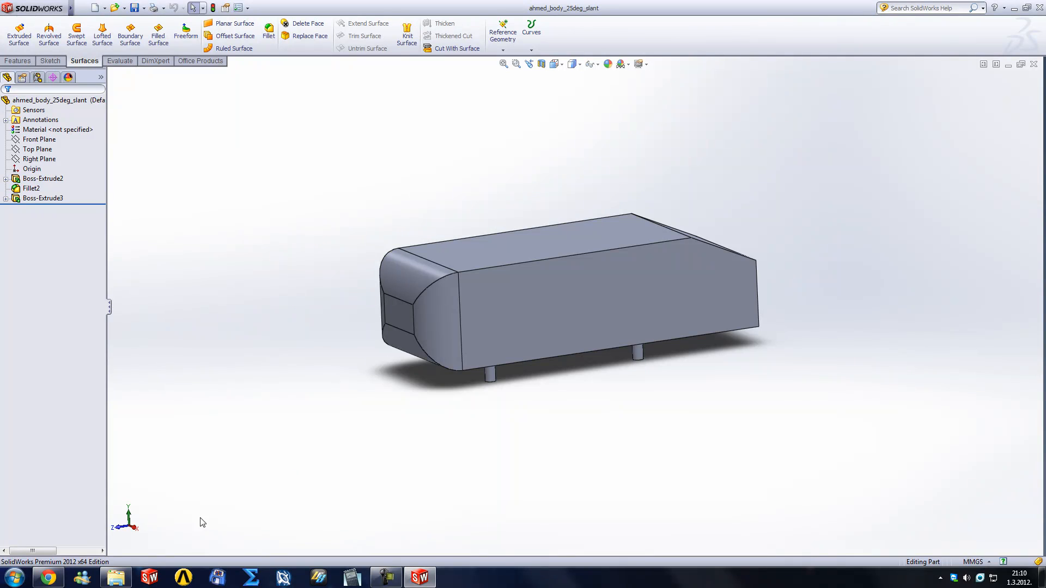
# Step: Check the coordinate origin in the browser's Ahmed body drawing, and show the origin of the SolidWorks part for comparison
pyautogui.click(48, 577)
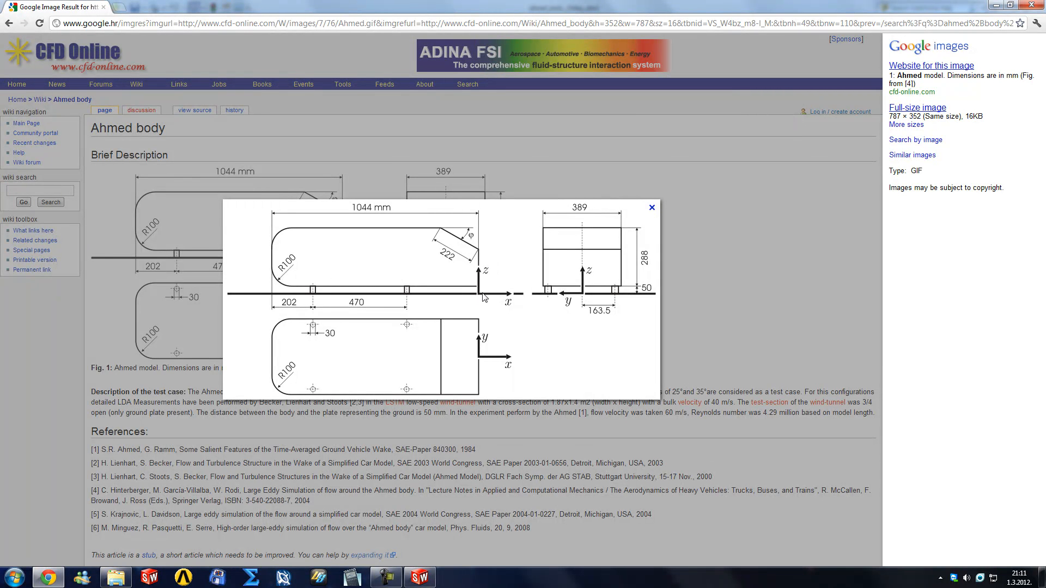
pyautogui.click(420, 577)
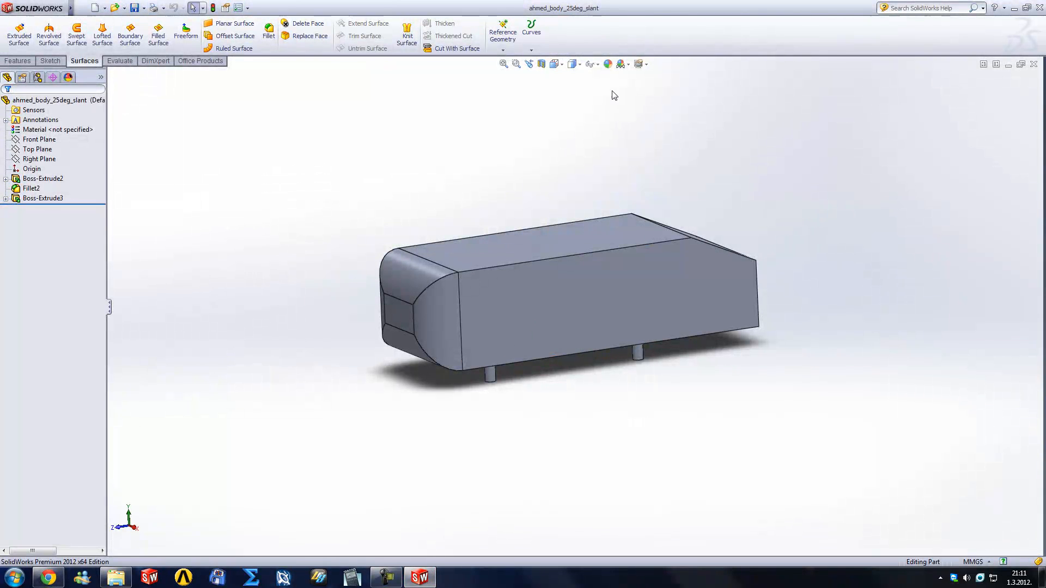
pyautogui.click(595, 64)
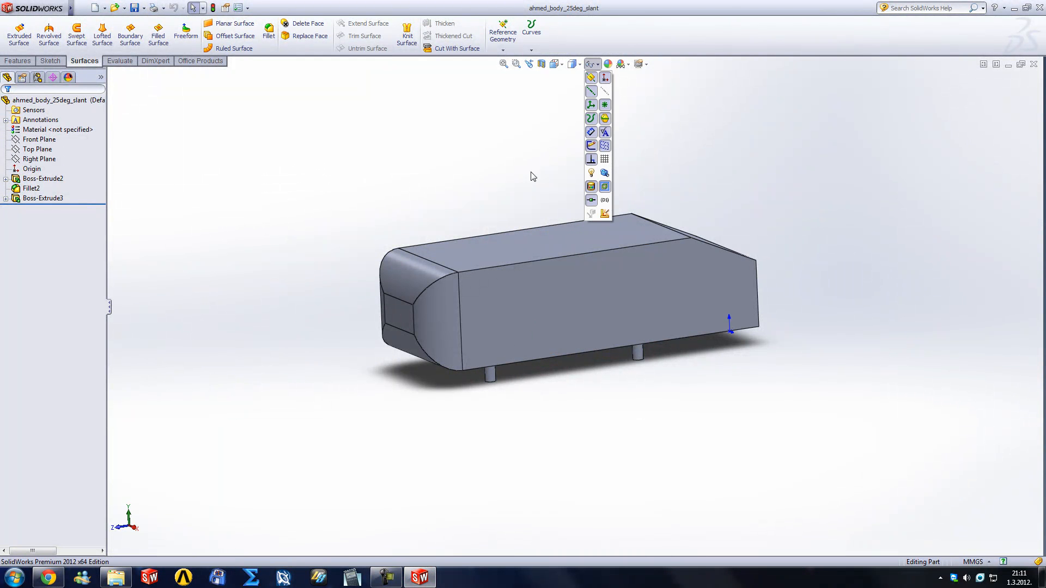
pyautogui.moveTo(427, 133); pyautogui.dragTo(390, 149, button='middle')
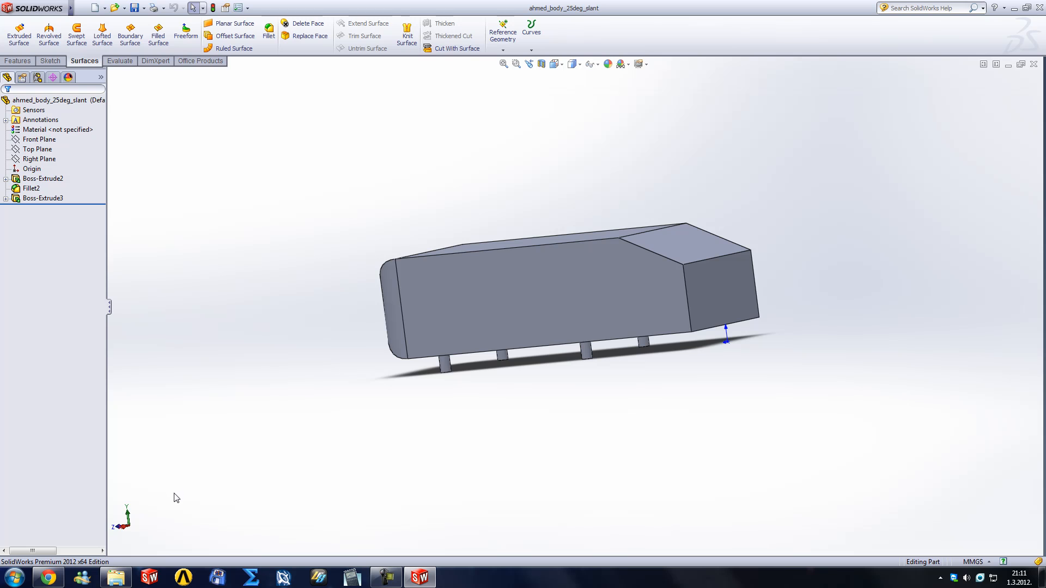
# Step: Transfer the open SolidWorks part to ANSYS Workbench through the ANSYS 13.0 add-in
pyautogui.moveTo(4, 7)
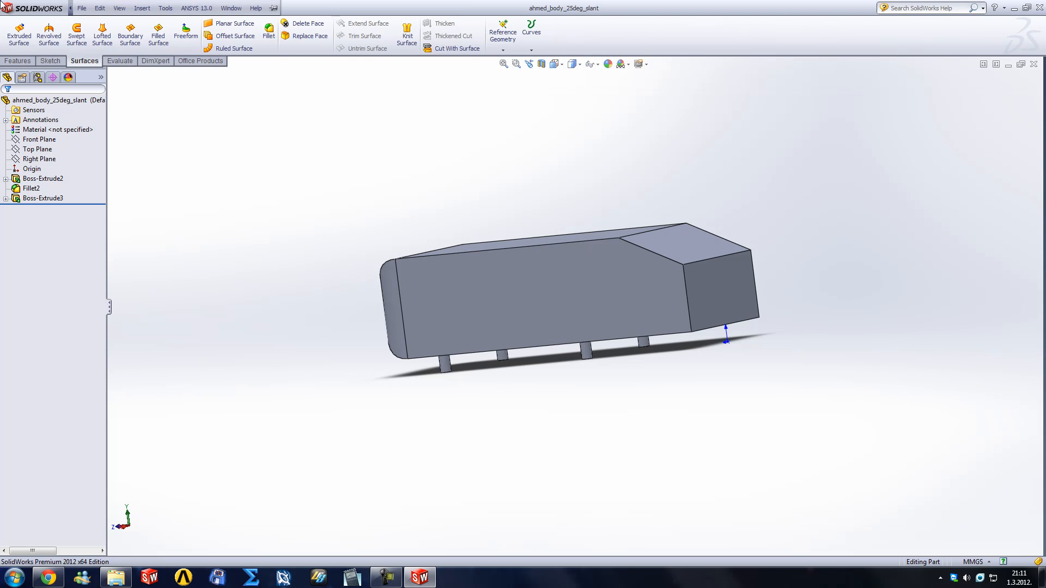
pyautogui.click(195, 9)
pyautogui.click(210, 23)
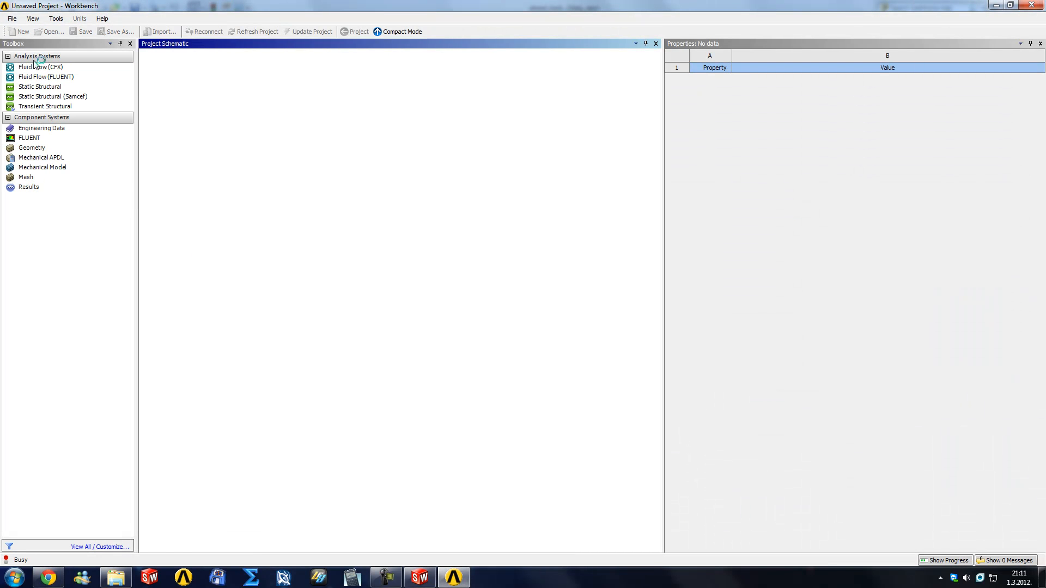
# Step: Customize the Workbench toolbox so that all systems are enabled, and close the customization view
pyautogui.click(32, 19)
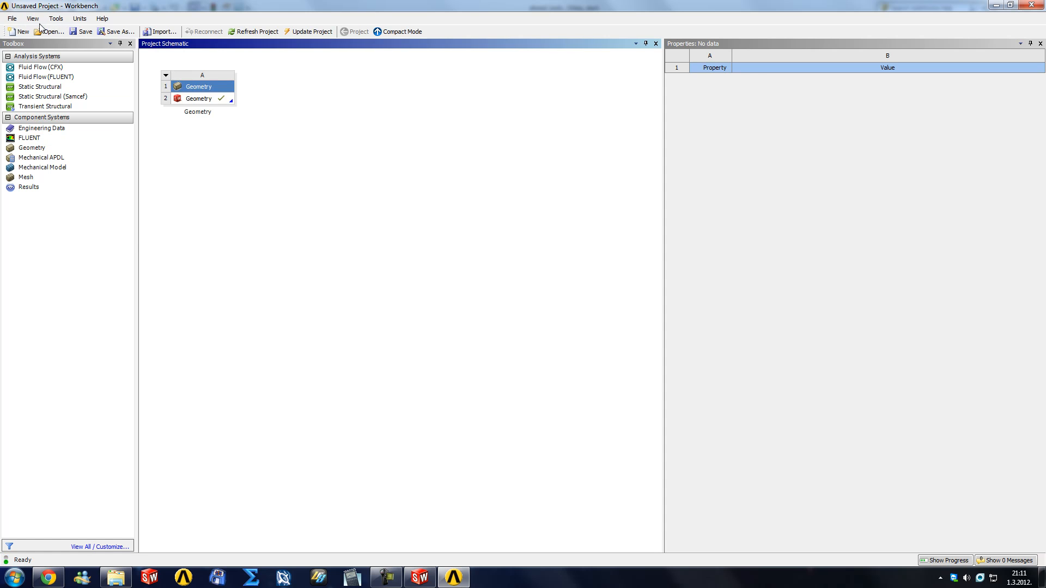
pyautogui.click(36, 20)
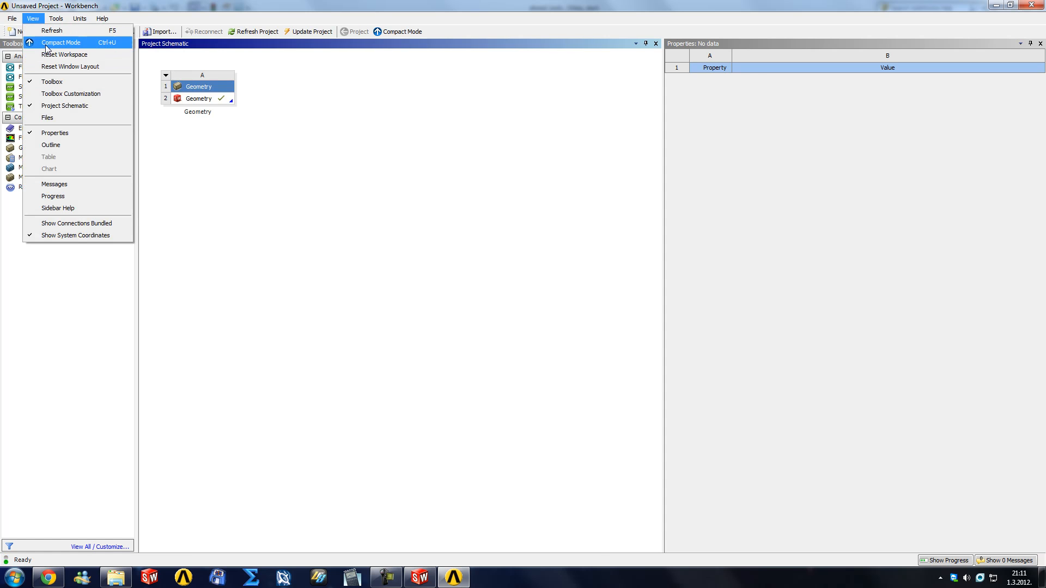
pyautogui.click(61, 95)
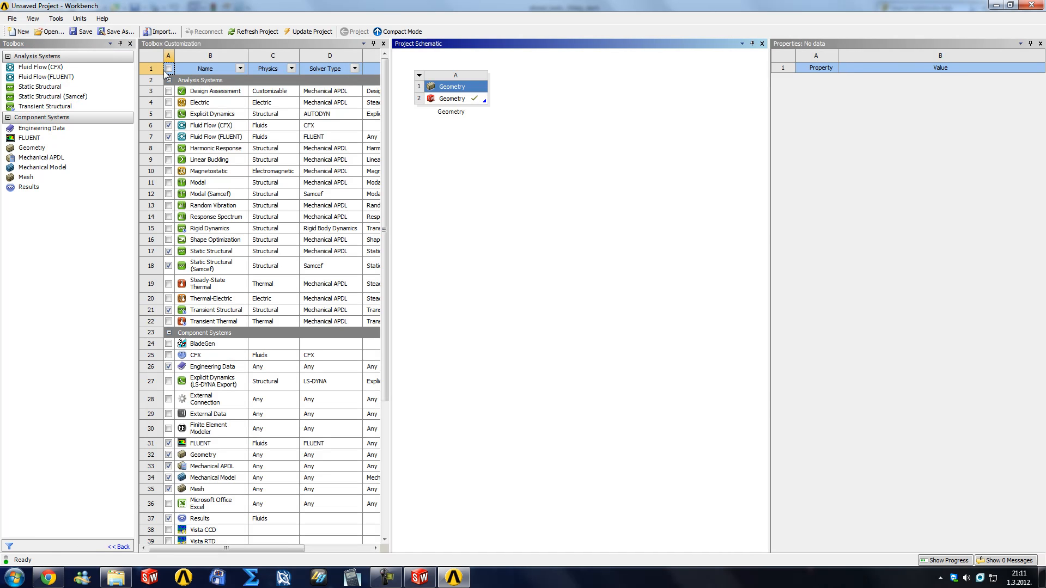
pyautogui.click(169, 69)
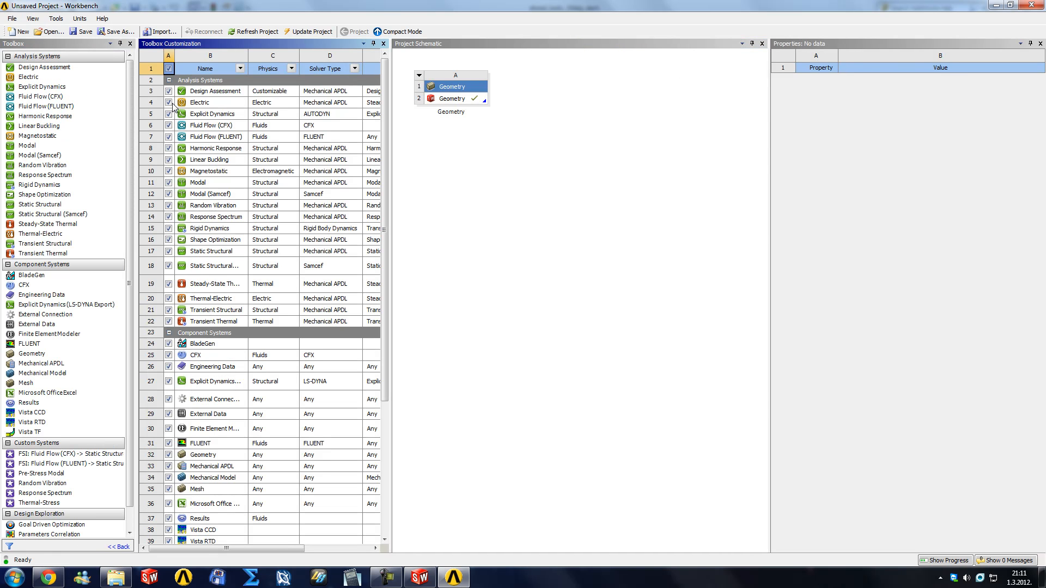
pyautogui.click(383, 44)
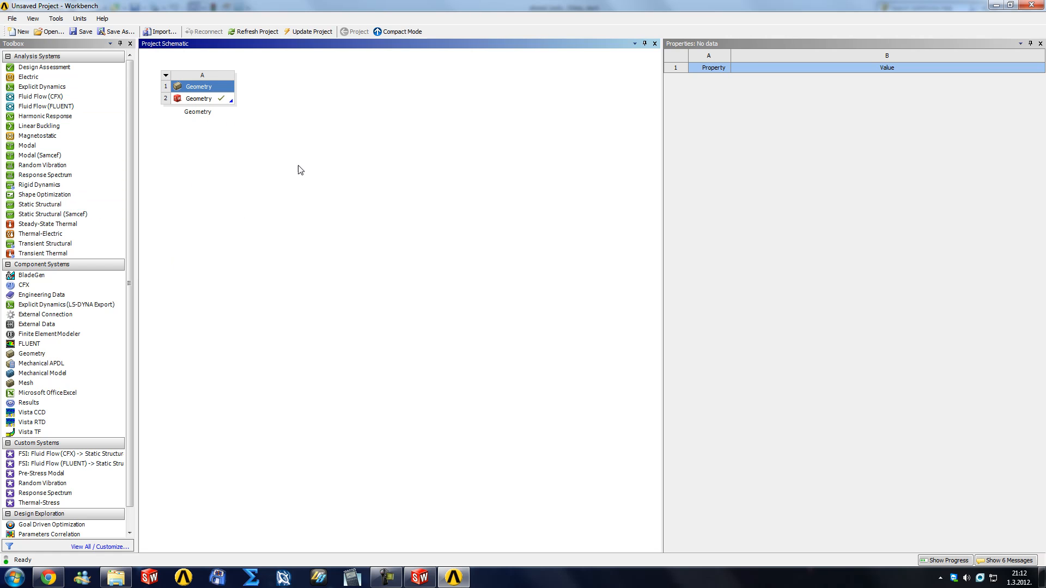
# Step: Open the transferred Geometry cell in DesignModeler and generate the Attach1 feature to import the Ahmed body
pyautogui.click(199, 99)
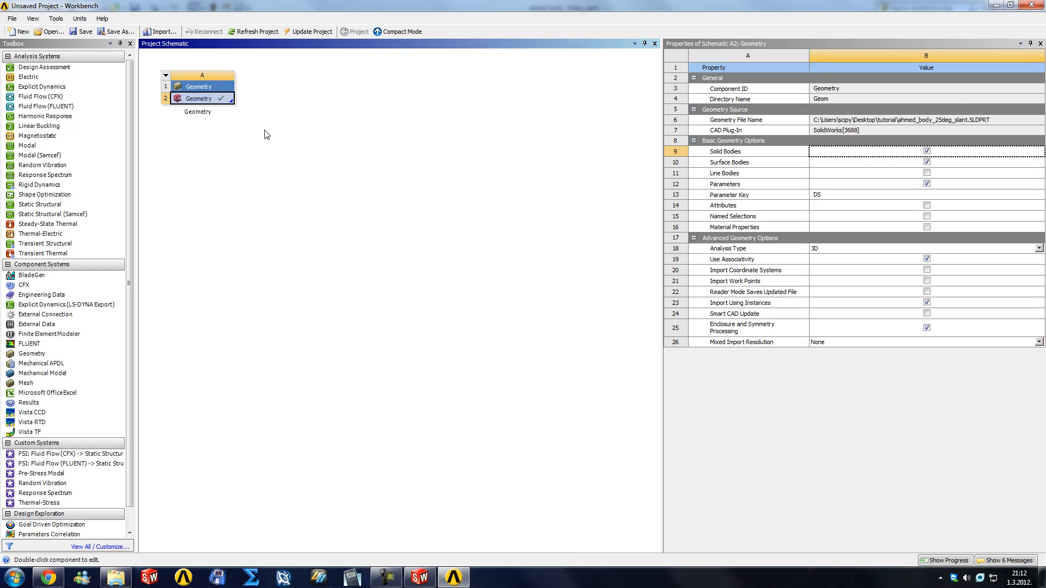
pyautogui.rightClick(205, 104)
pyautogui.click(229, 106)
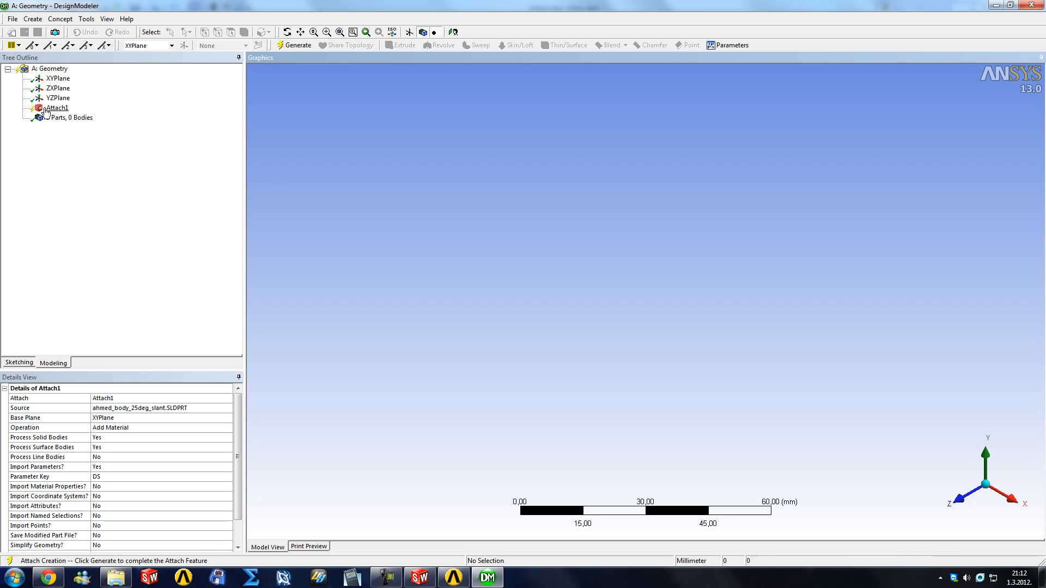
pyautogui.click(52, 108)
pyautogui.click(294, 45)
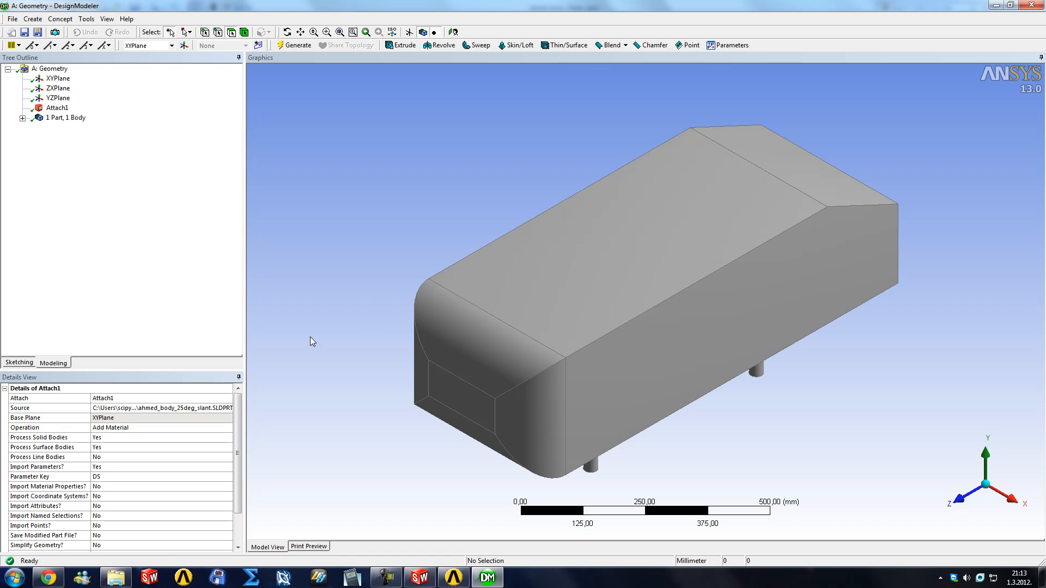
# Step: Inspect the imported ahmed_body_25deg_slant body from several angles and close DesignModeler
pyautogui.click(22, 118)
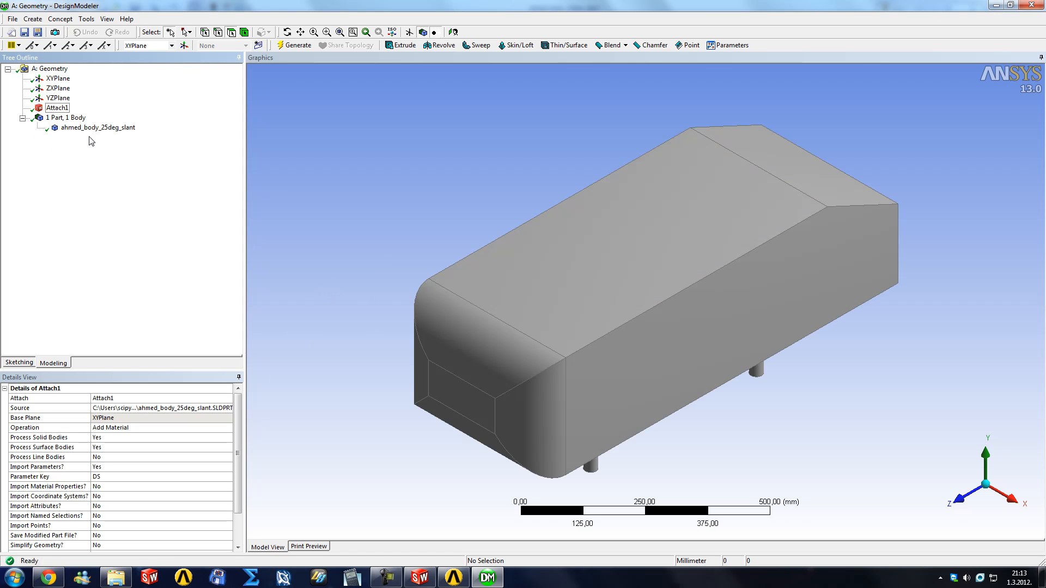
pyautogui.click(97, 129)
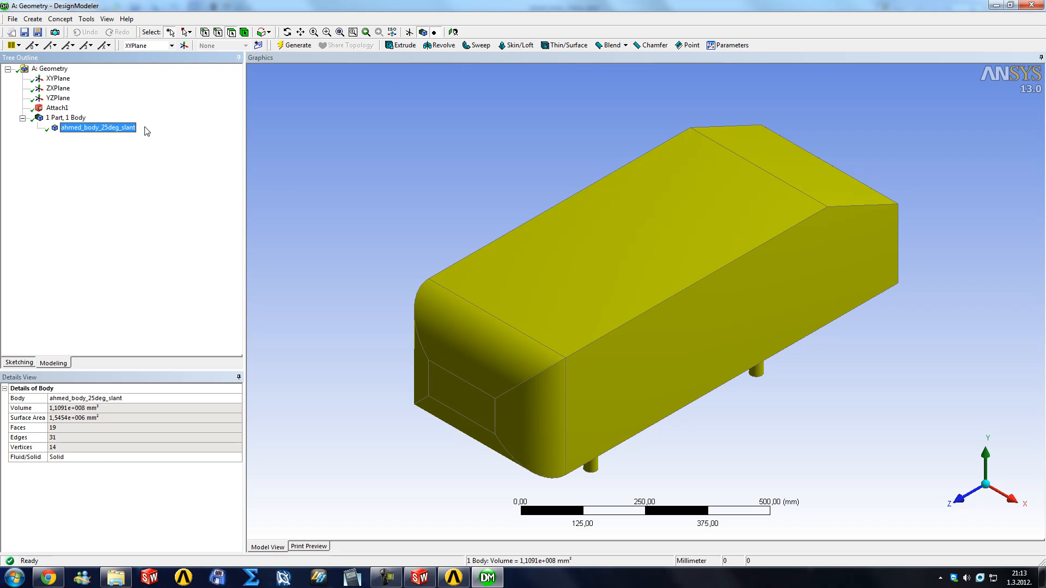
pyautogui.moveTo(351, 287); pyautogui.dragTo(354, 229, button='middle')
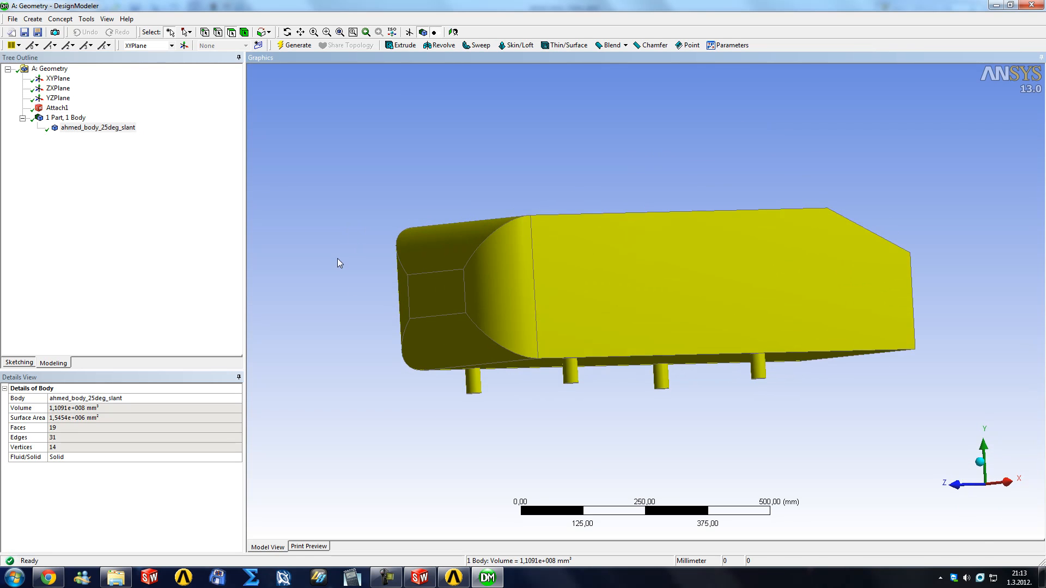
pyautogui.click(337, 259)
pyautogui.moveTo(514, 299); pyautogui.dragTo(516, 312, button='middle')
pyautogui.moveTo(634, 313); pyautogui.dragTo(570, 279, button='middle')
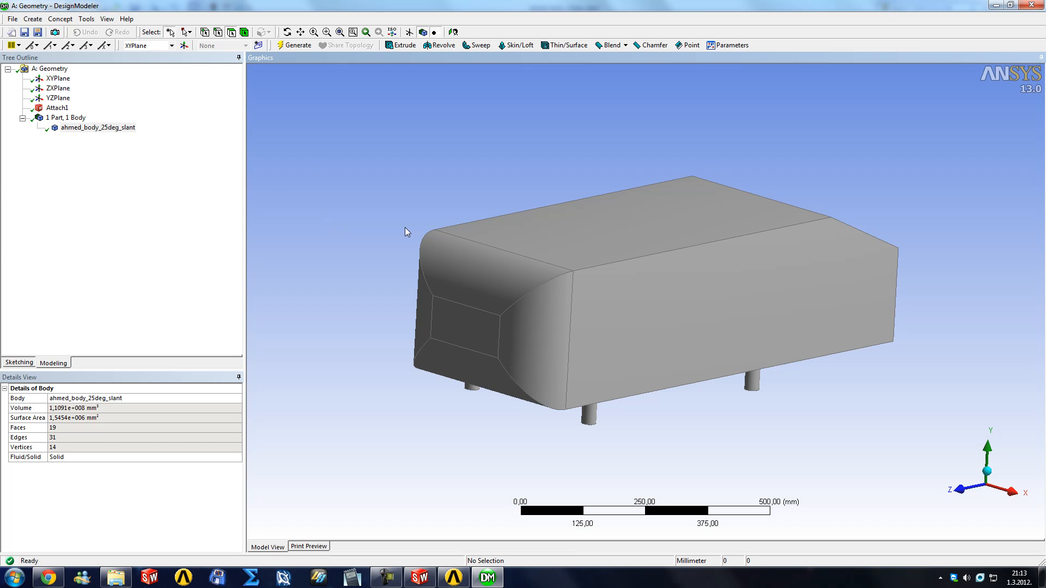
pyautogui.hotkey('alt', 'F4')
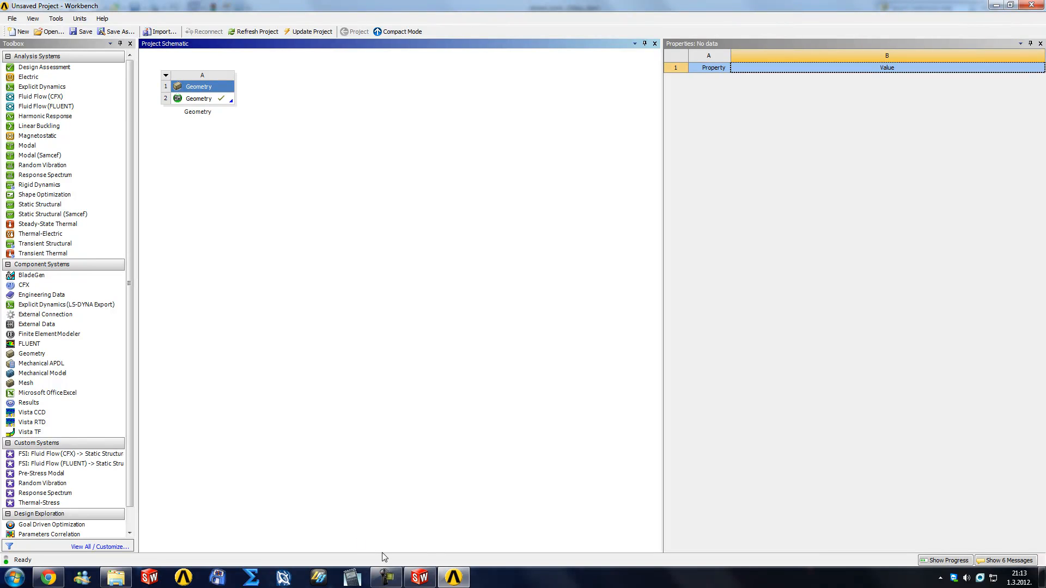
# Step: Switch to the tutorial folder and examine the STEP and x_t versions of ahmed_body_25deg_slant
pyautogui.click(115, 578)
pyautogui.click(231, 243)
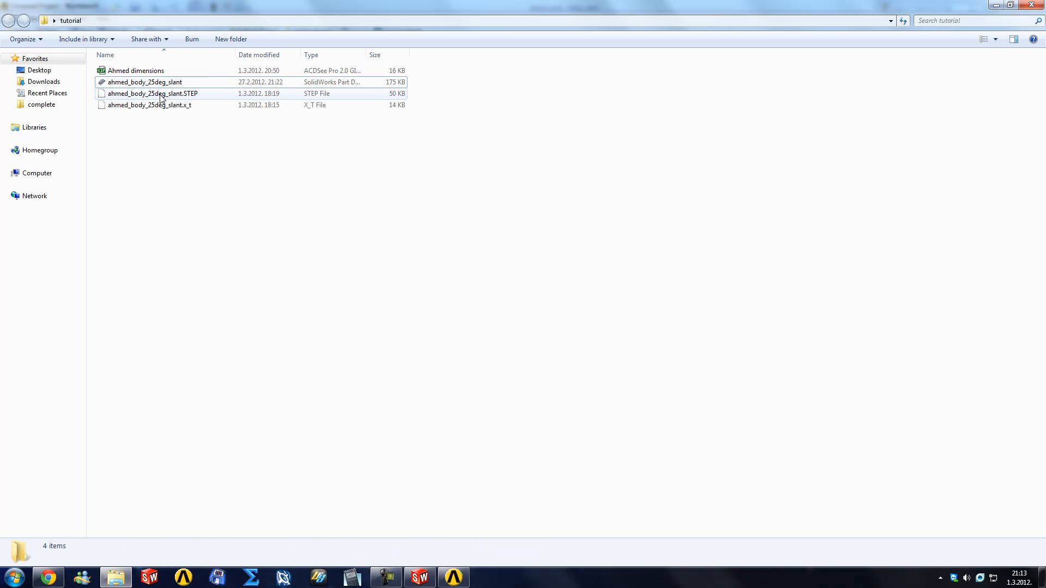
pyautogui.click(190, 96)
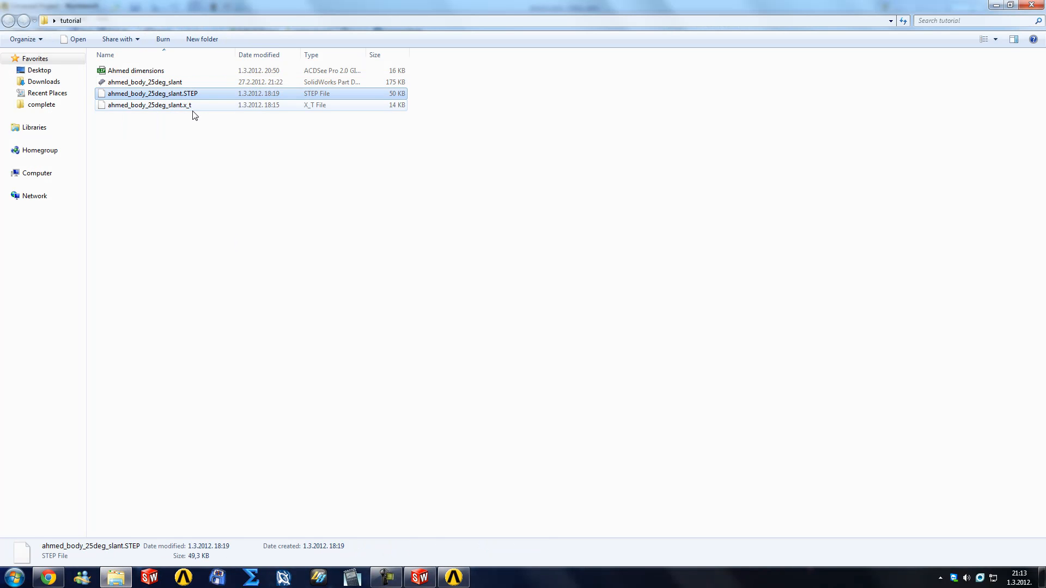
pyautogui.click(184, 107)
pyautogui.click(185, 95)
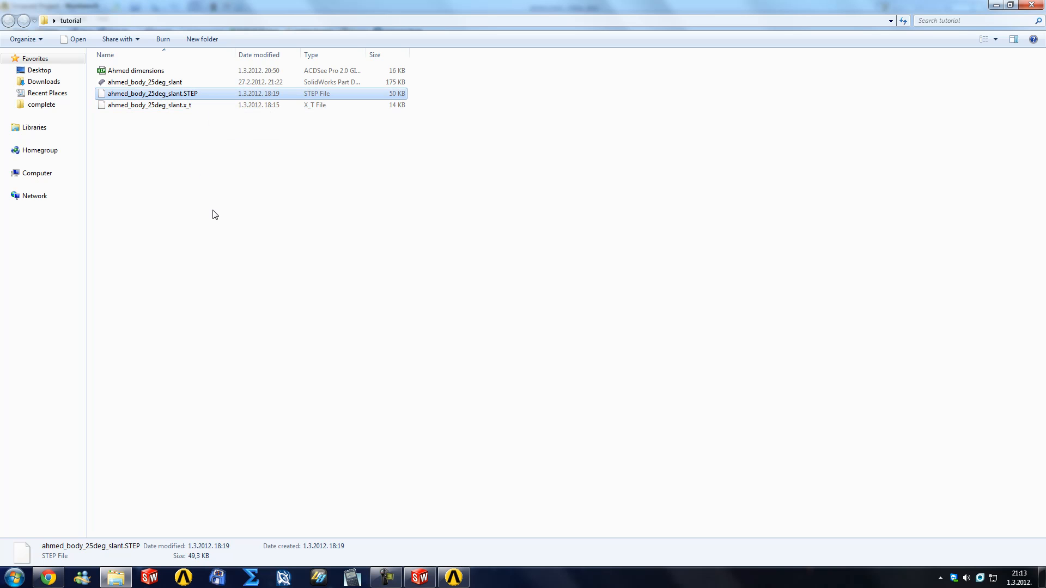
pyautogui.click(215, 214)
pyautogui.click(186, 108)
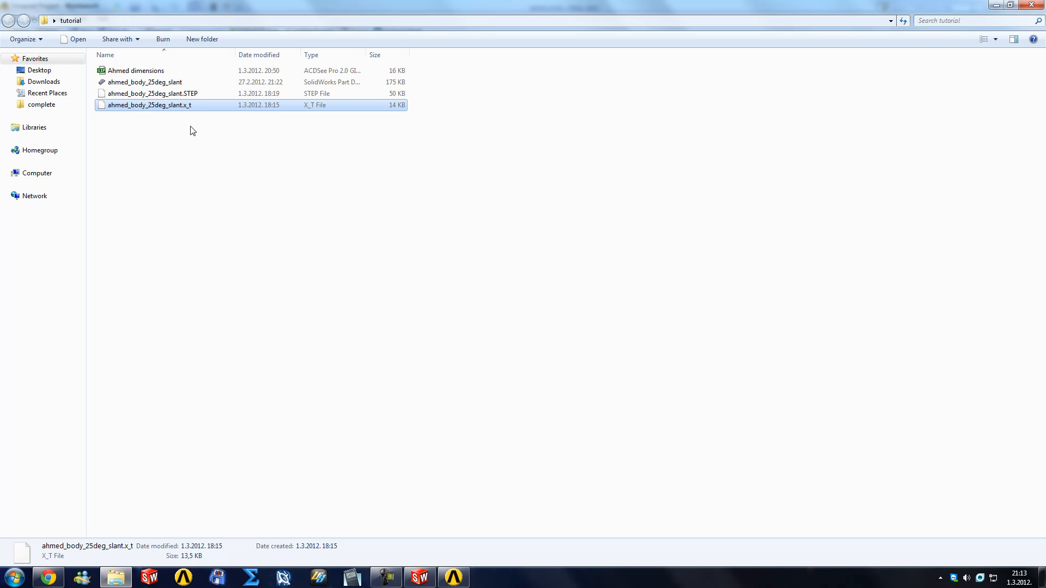
pyautogui.click(189, 94)
pyautogui.click(197, 129)
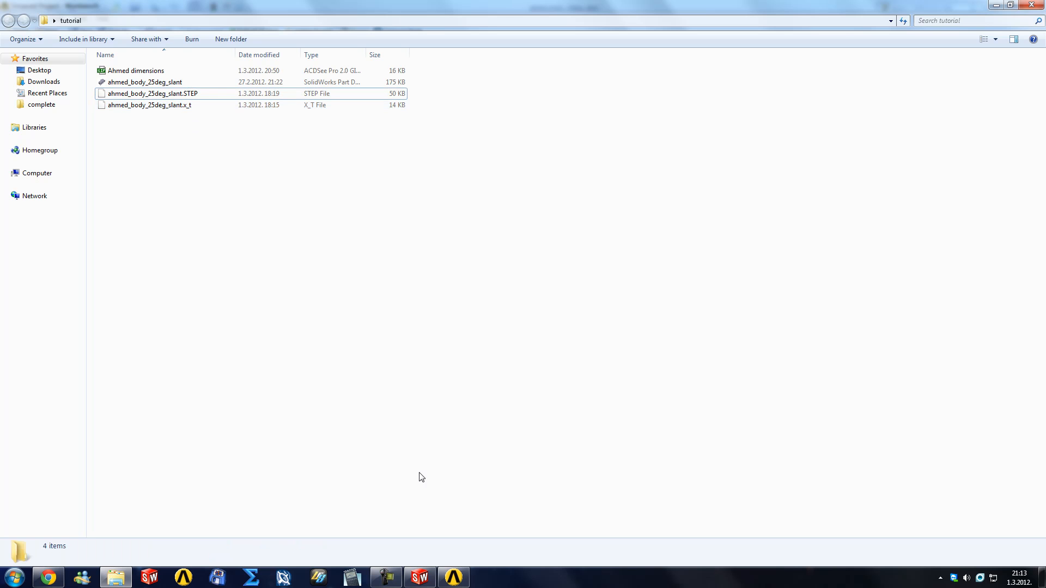
# Step: Switch back to Workbench and delete the existing Geometry system from the project schematic
pyautogui.click(464, 580)
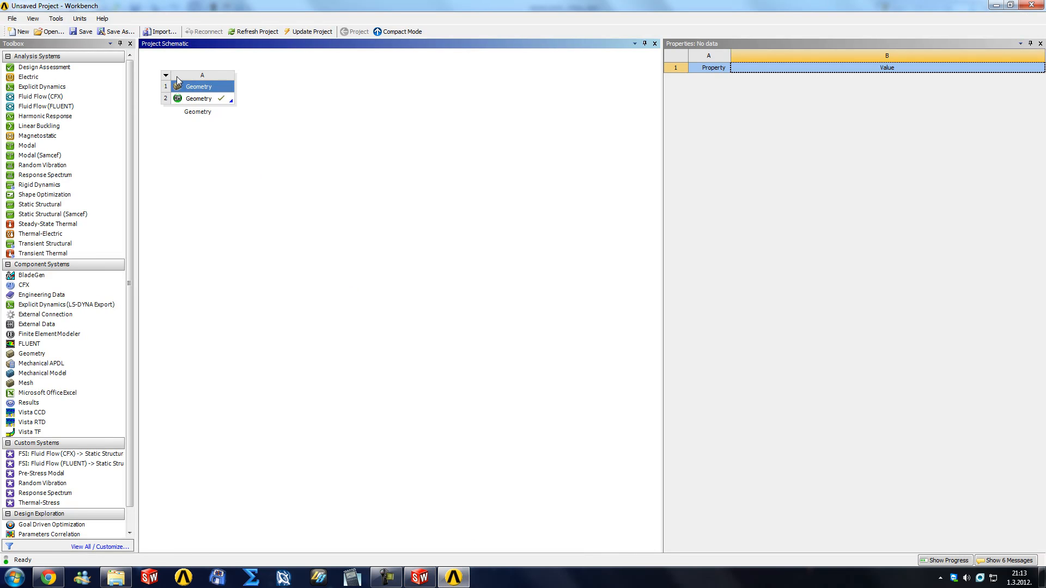
pyautogui.rightClick(203, 86)
pyautogui.click(282, 168)
pyautogui.press('Delete')
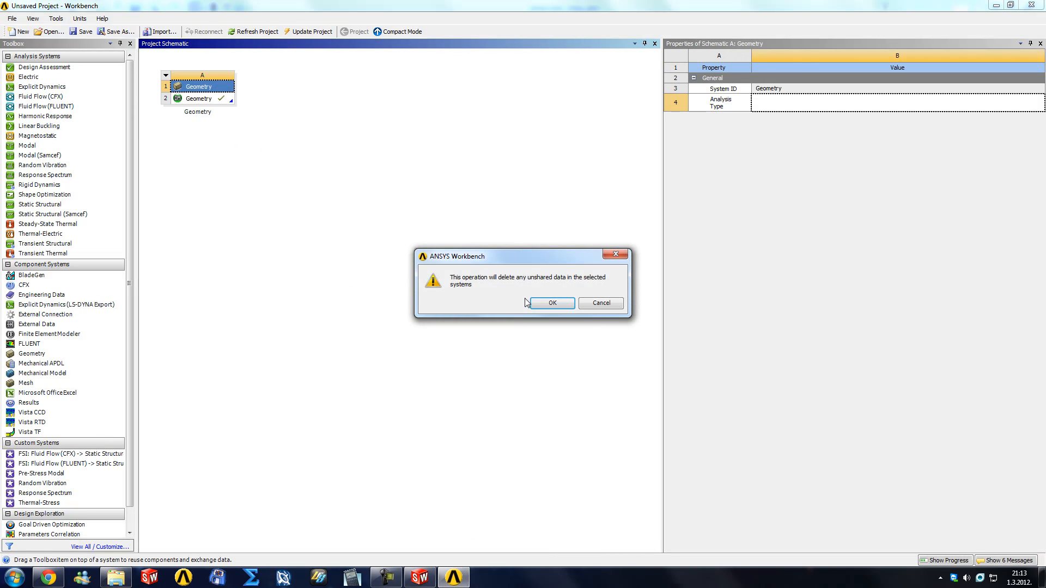
pyautogui.click(551, 304)
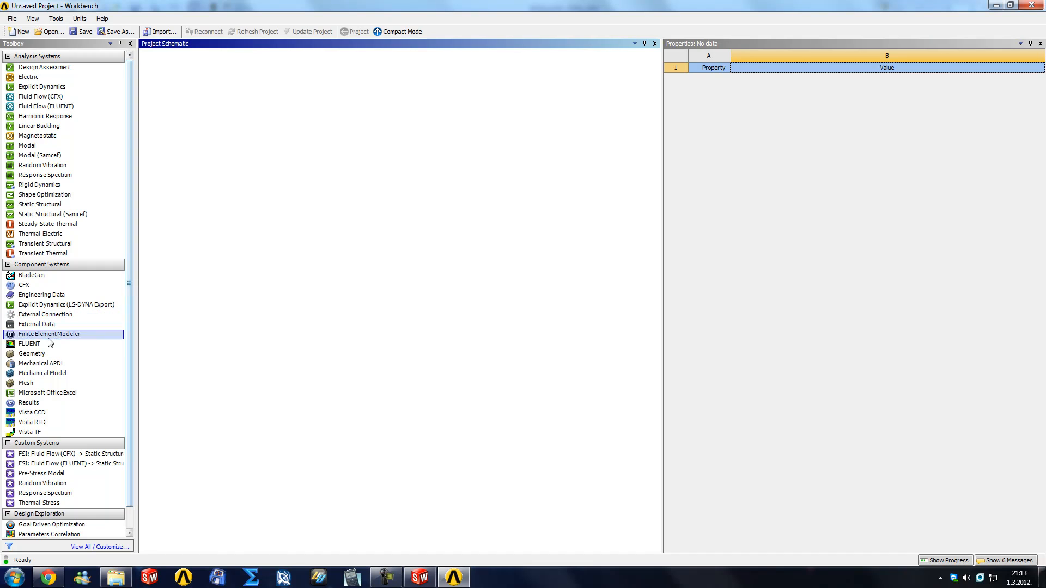
pyautogui.doubleClick(25, 355)
pyautogui.moveTo(24, 358); pyautogui.dragTo(312, 107)
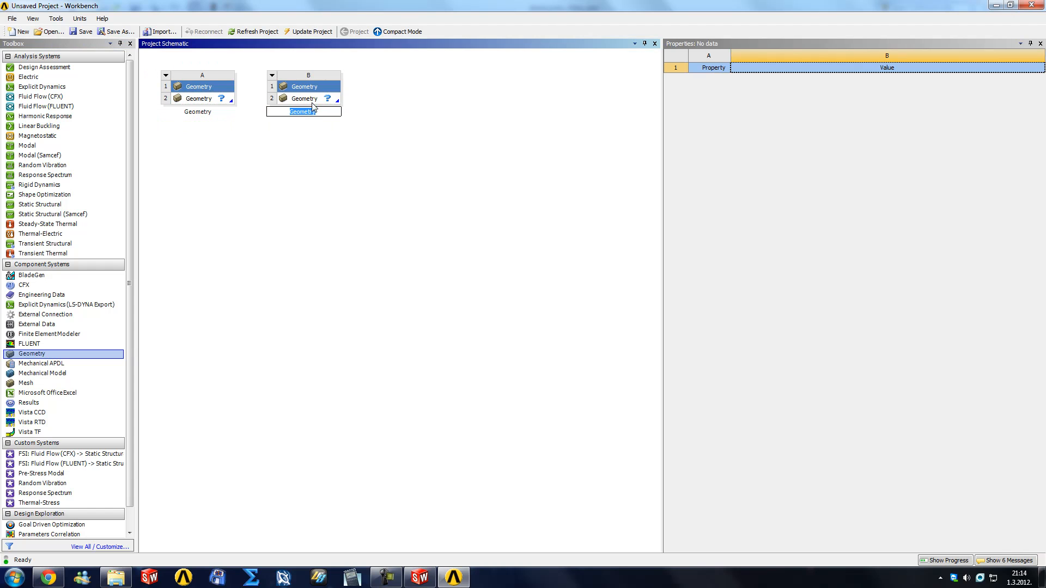
pyautogui.click(325, 131)
pyautogui.rightClick(312, 87)
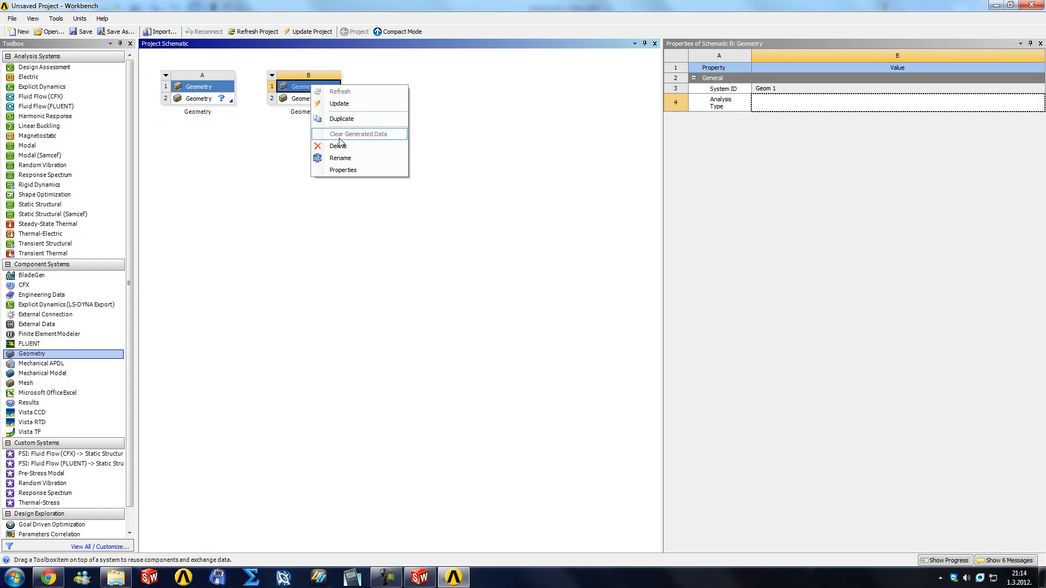
pyautogui.click(342, 151)
pyautogui.click(551, 304)
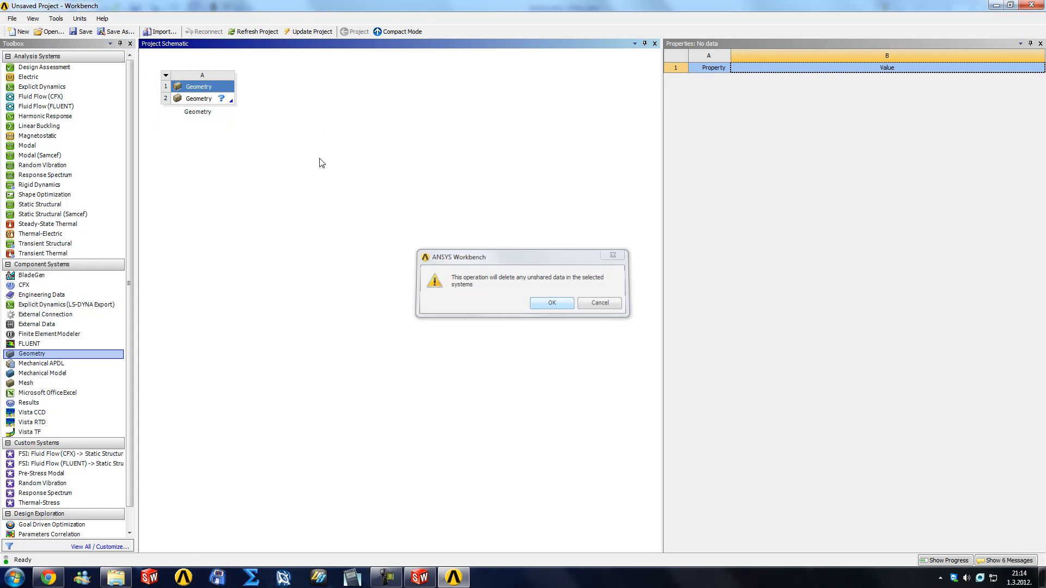
pyautogui.rightClick(206, 88)
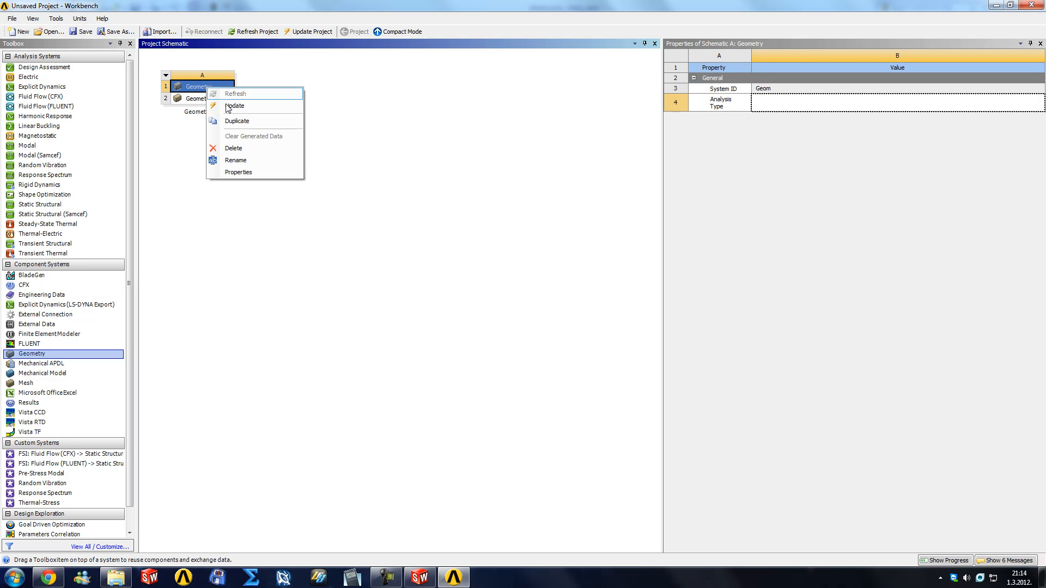
pyautogui.click(241, 152)
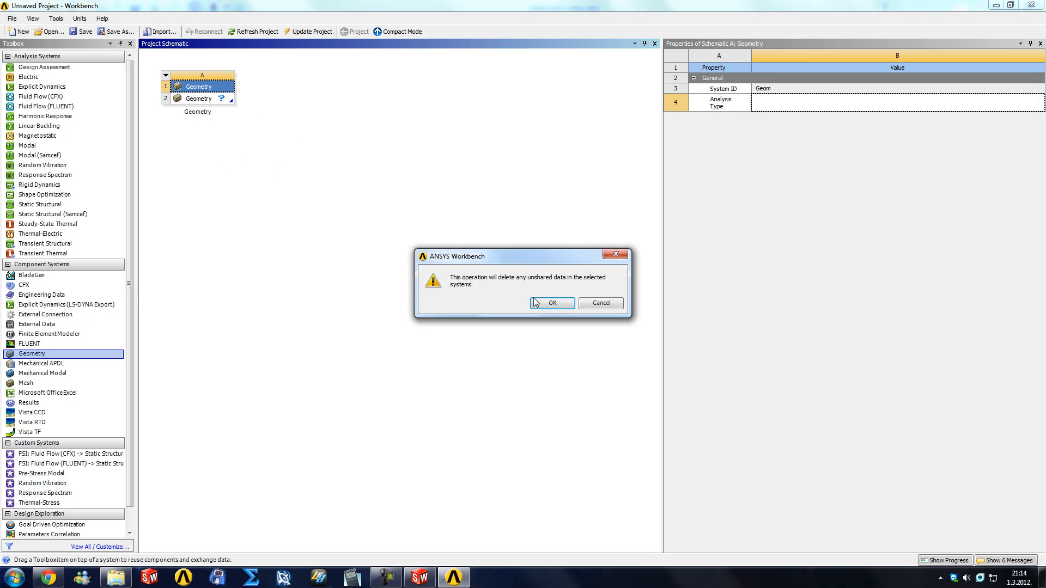
pyautogui.click(549, 305)
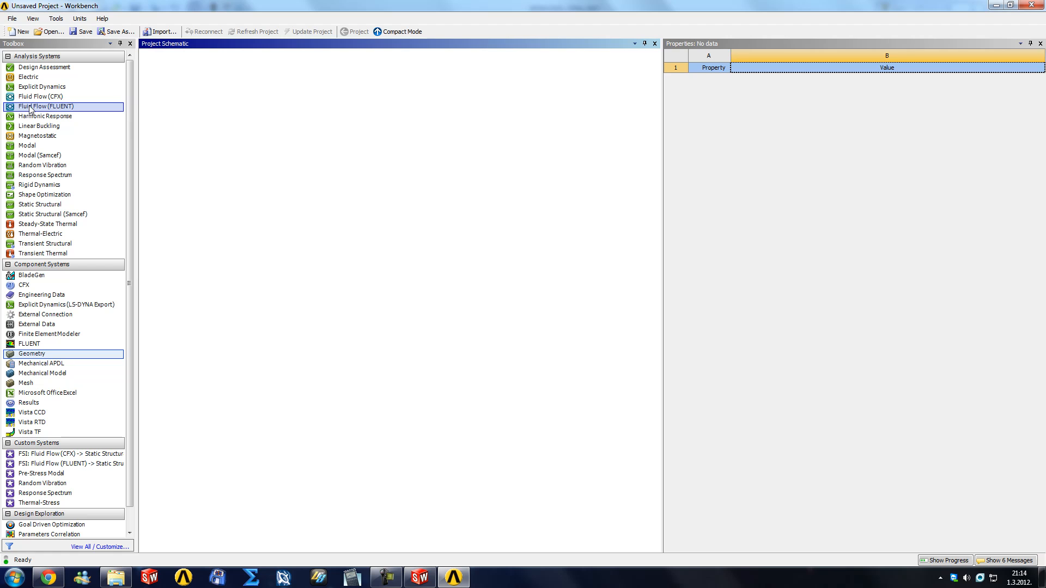
# Step: Add a Fluid Flow (FLUENT) analysis system to the project schematic and name it "ahmed body 25 deg"
pyautogui.moveTo(26, 109); pyautogui.dragTo(192, 159)
pyautogui.write('ahmed body 25 deg')
pyautogui.press('Return')
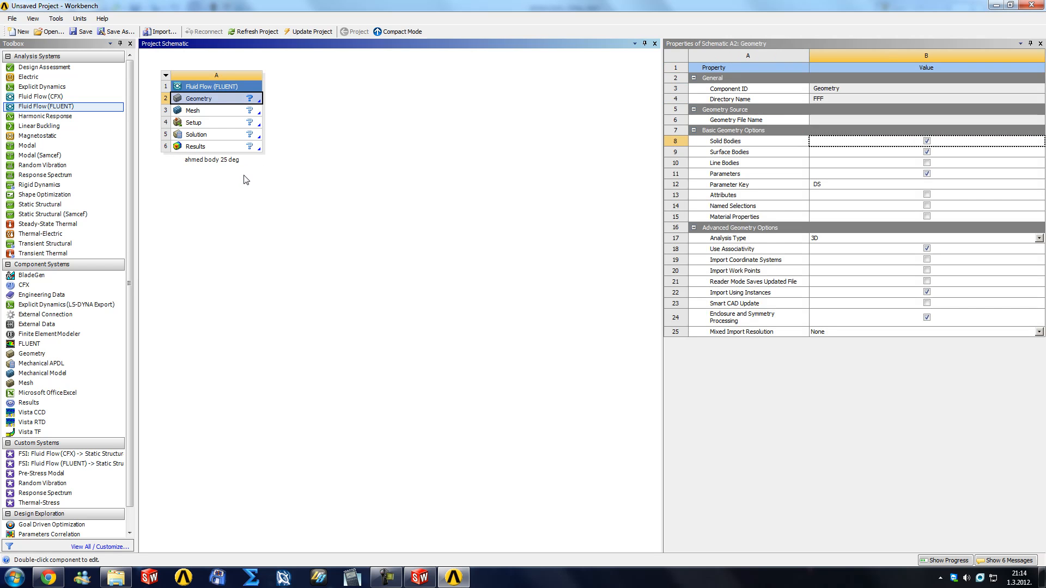
# Step: Import ahmed_body_25deg_slant.x_t from the tutorial folder into the Geometry cell of the Fluid Flow (FLUENT) system
pyautogui.rightClick(204, 100)
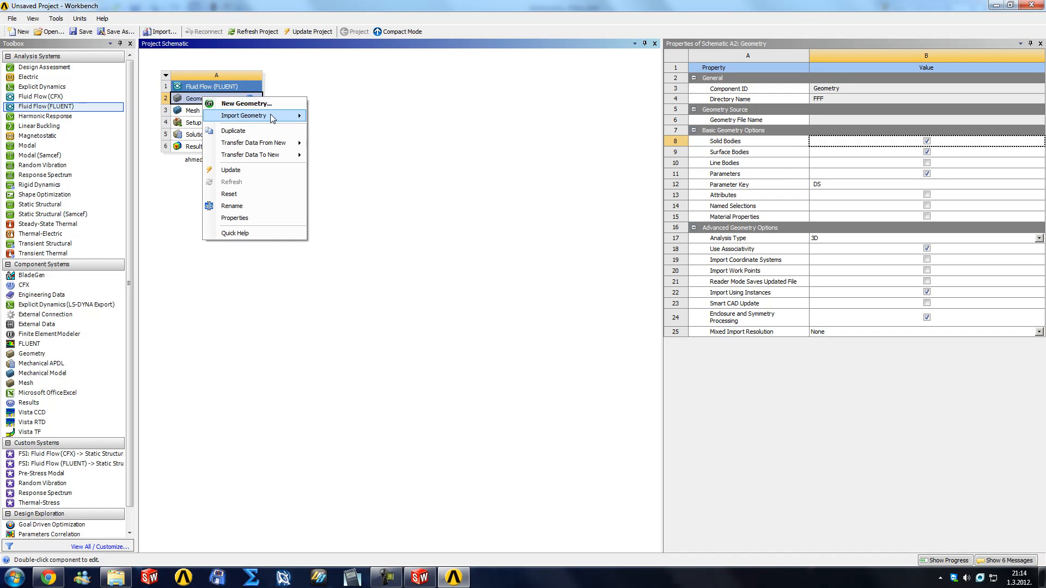
pyautogui.moveTo(270, 114)
pyautogui.click(351, 118)
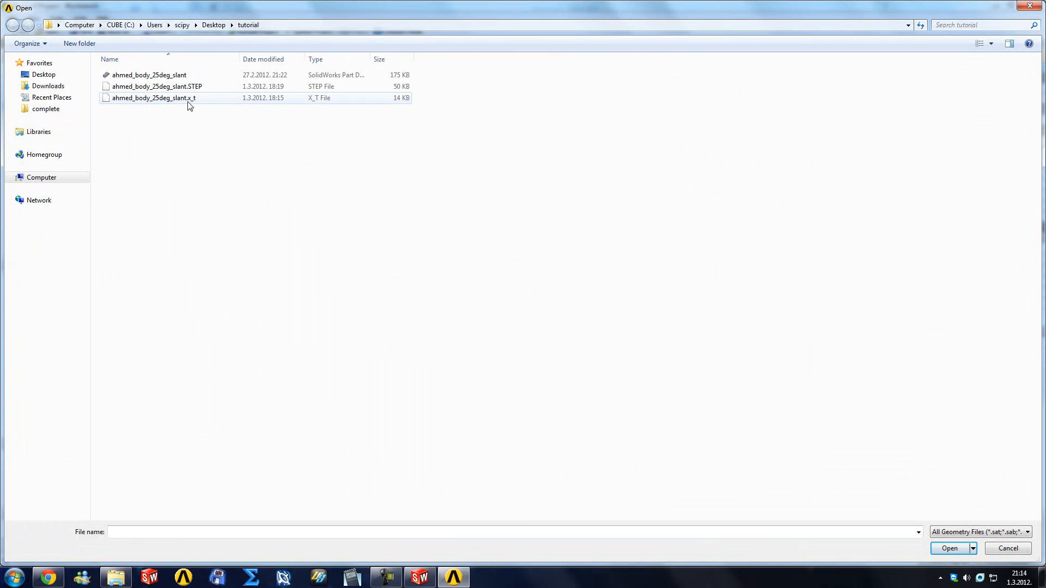
pyautogui.click(191, 99)
pyautogui.click(938, 549)
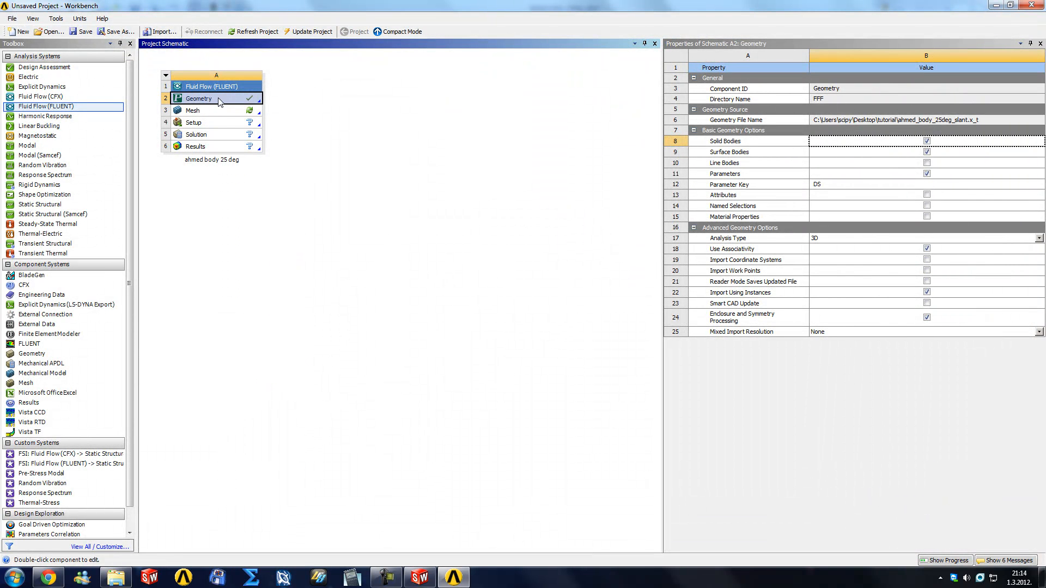
# Step: Open the FLUENT system's Geometry cell in DesignModeler and generate the Import1 feature
pyautogui.rightClick(268, 107)
pyautogui.click(252, 104)
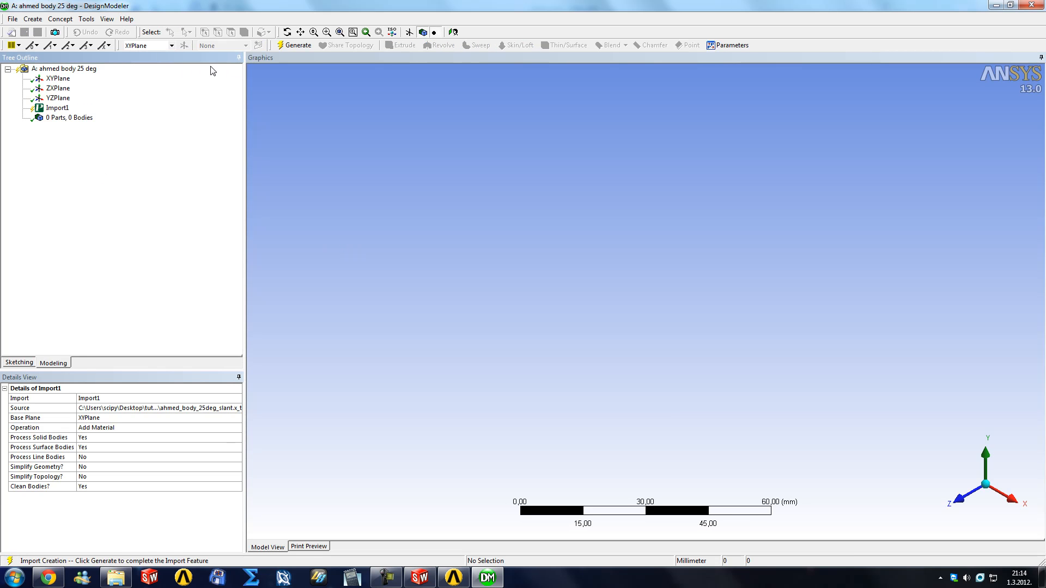
pyautogui.click(293, 45)
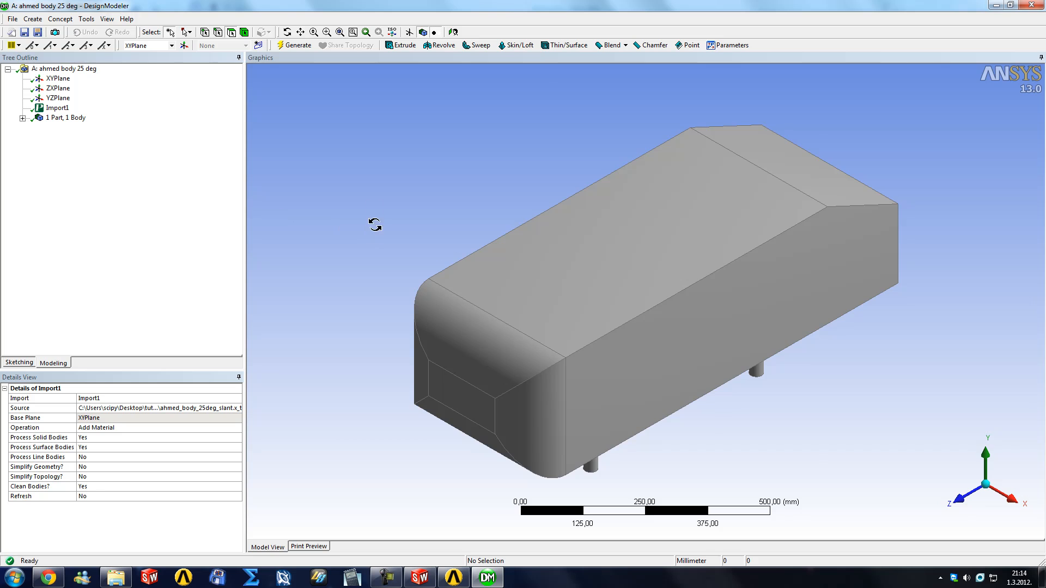
# Step: Inspect the imported x_t solid from below, check its body details, and return to the Workbench project schematic
pyautogui.moveTo(404, 271); pyautogui.dragTo(426, 206)
pyautogui.click(23, 118)
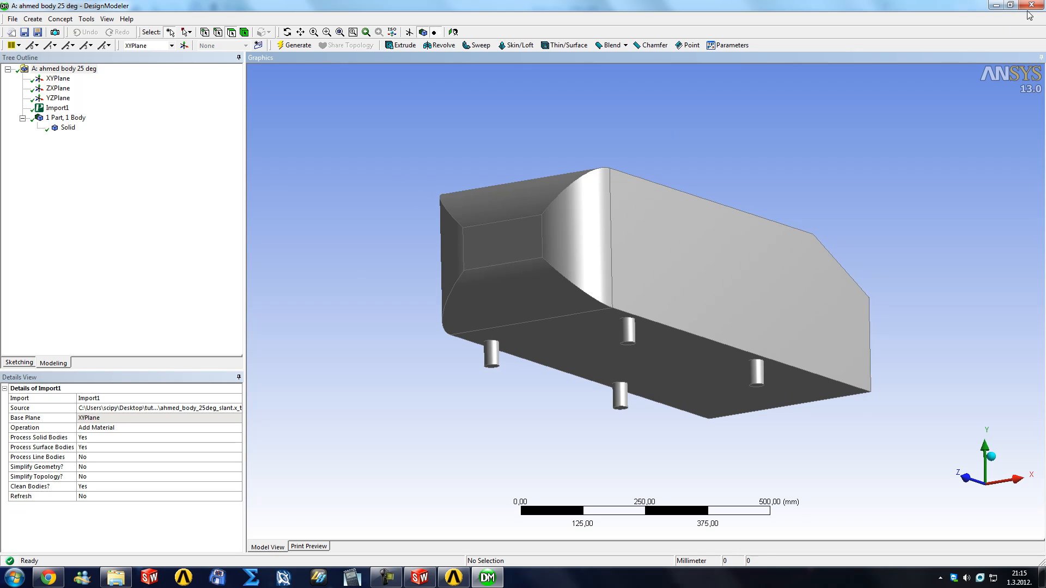
pyautogui.click(68, 128)
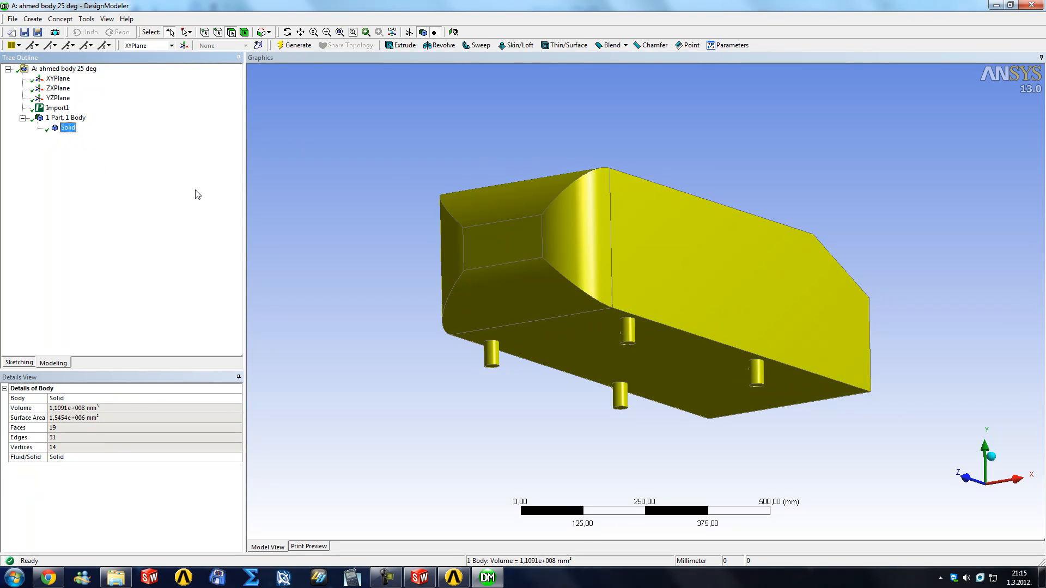
pyautogui.moveTo(350, 158); pyautogui.dragTo(316, 180, button='middle')
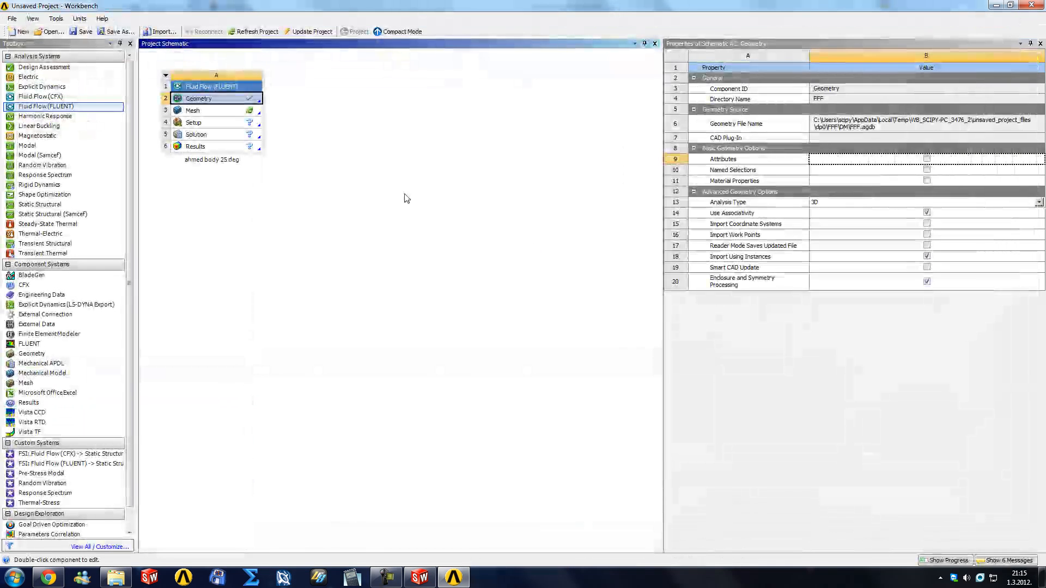
pyautogui.click(404, 195)
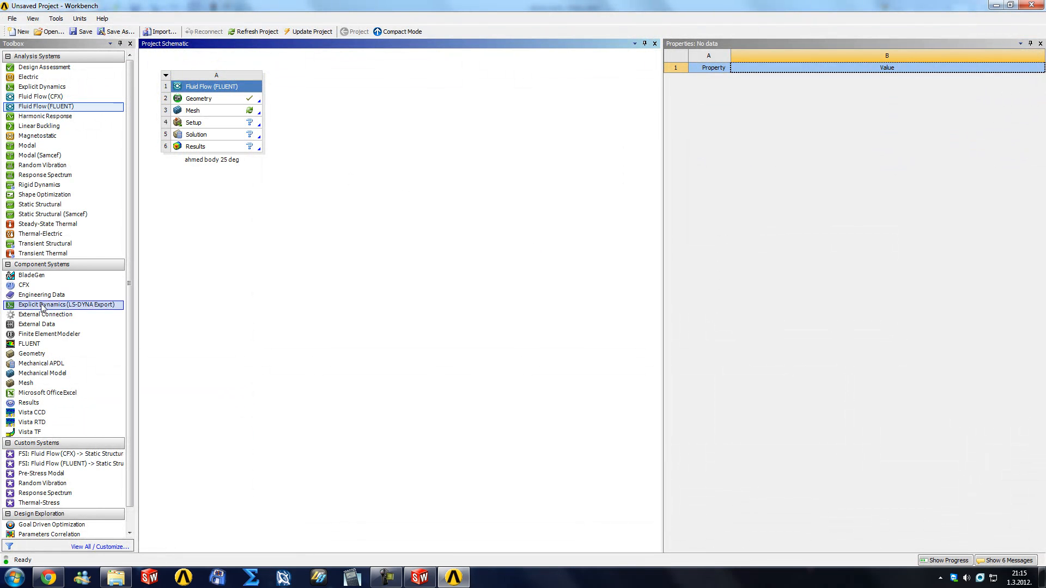
# Step: Add a standalone Geometry system below the FLUENT system and import ahmed_body_25deg_slant.STEP into its Geometry cell
pyautogui.doubleClick(31, 353)
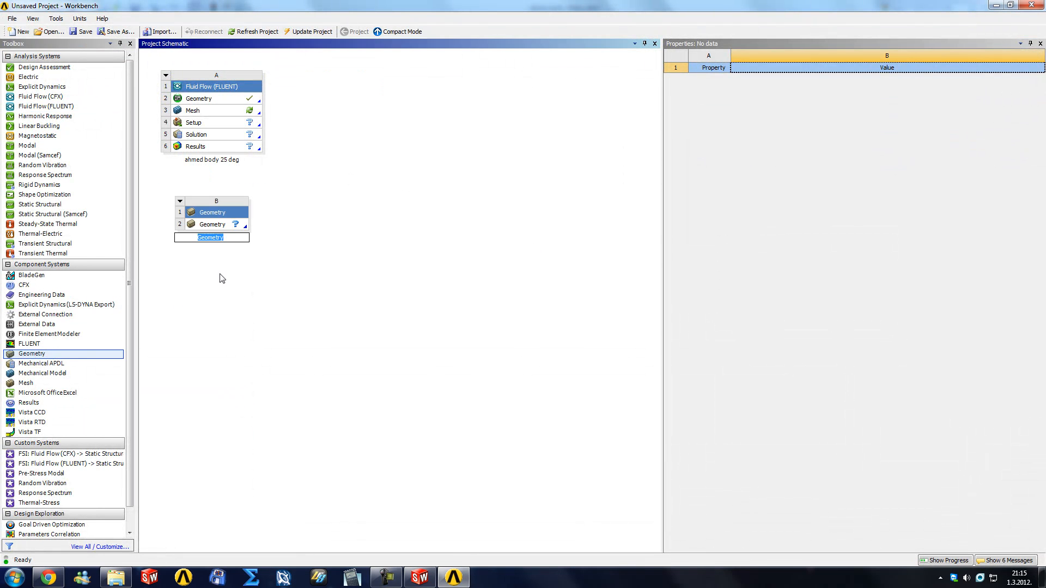
pyautogui.click(210, 226)
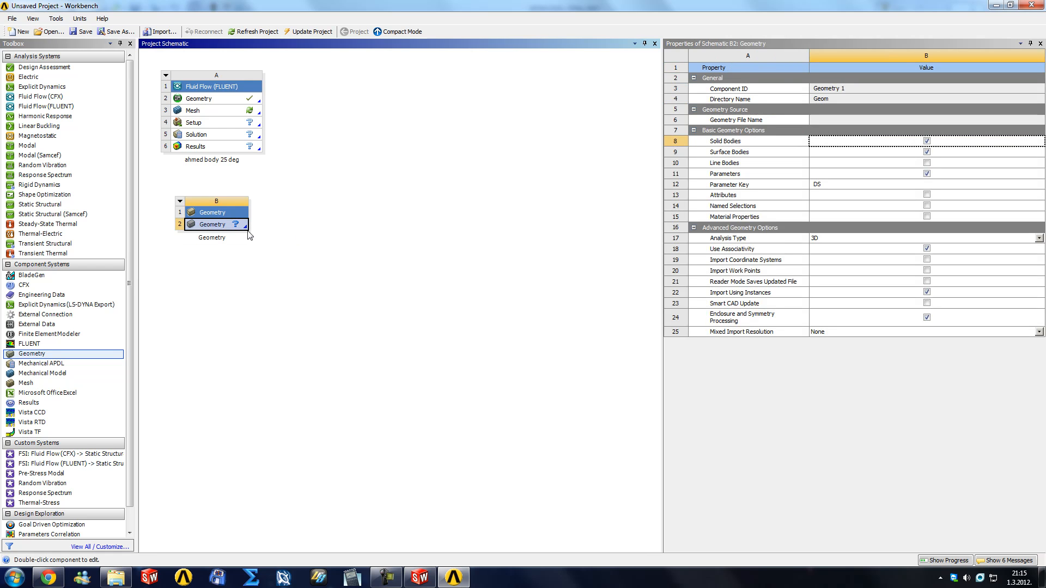
pyautogui.rightClick(219, 225)
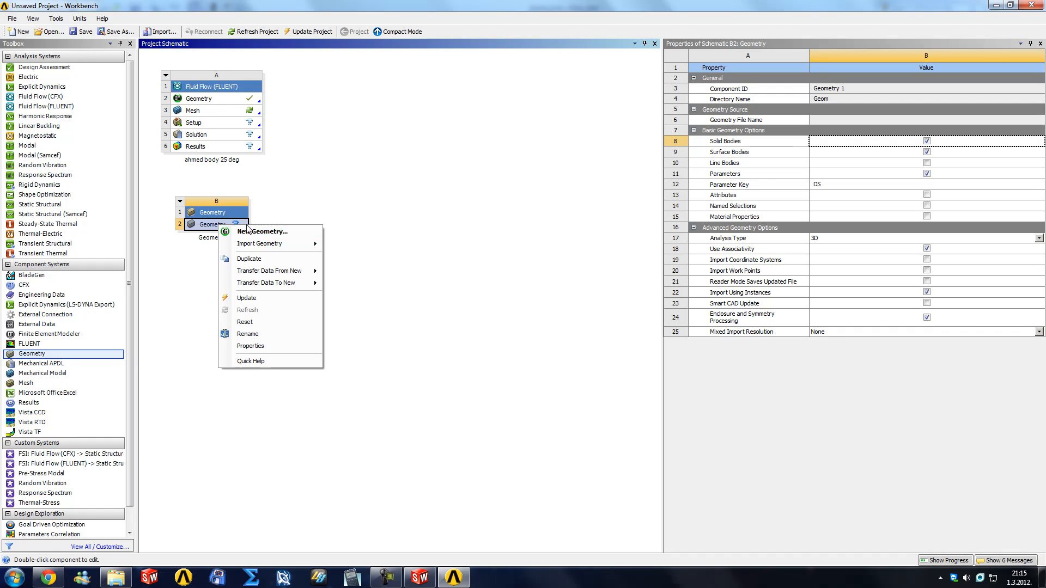
pyautogui.moveTo(267, 244)
pyautogui.click(354, 244)
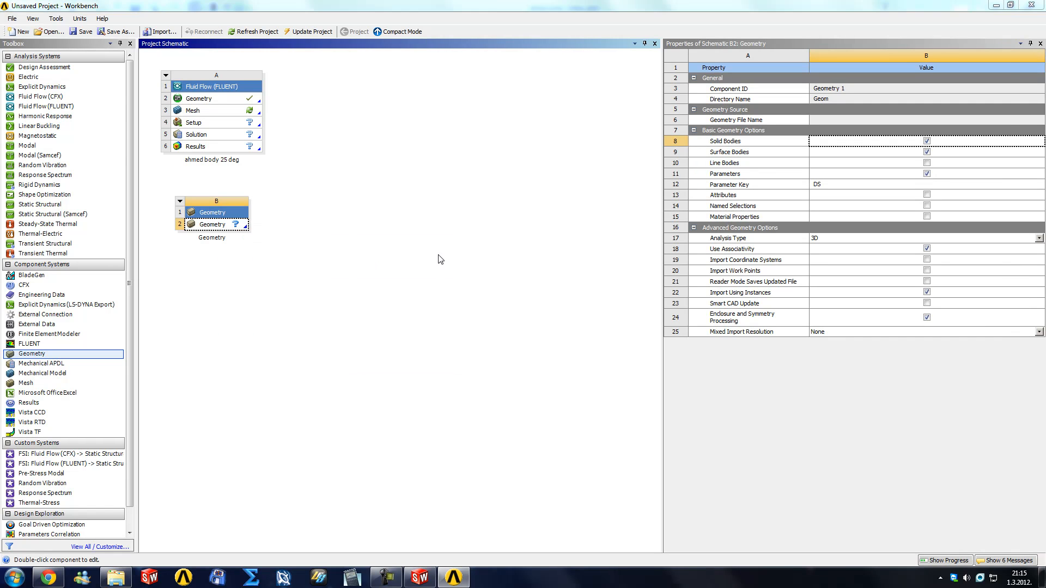
pyautogui.click(188, 87)
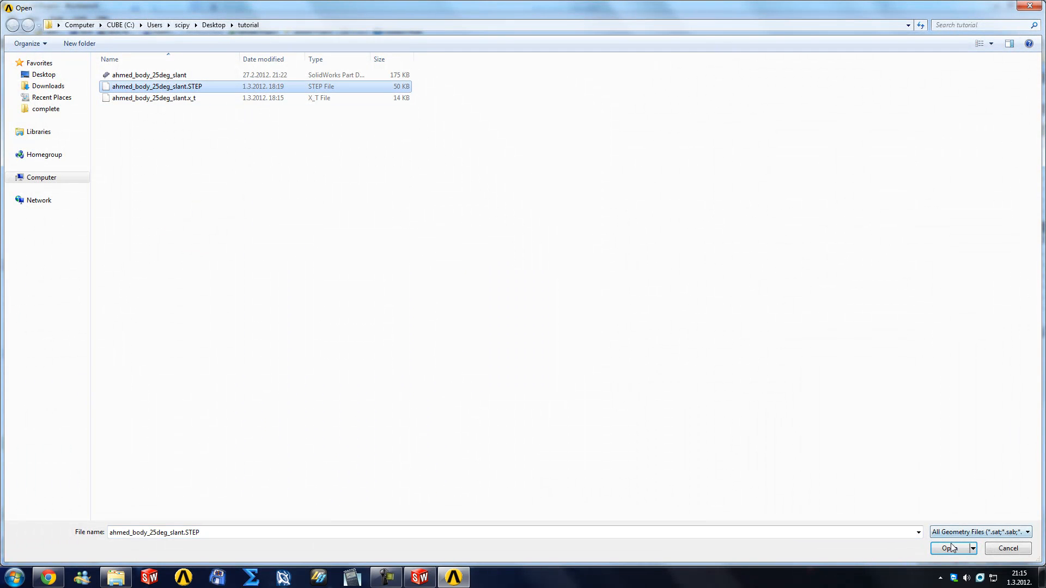
pyautogui.press('Return')
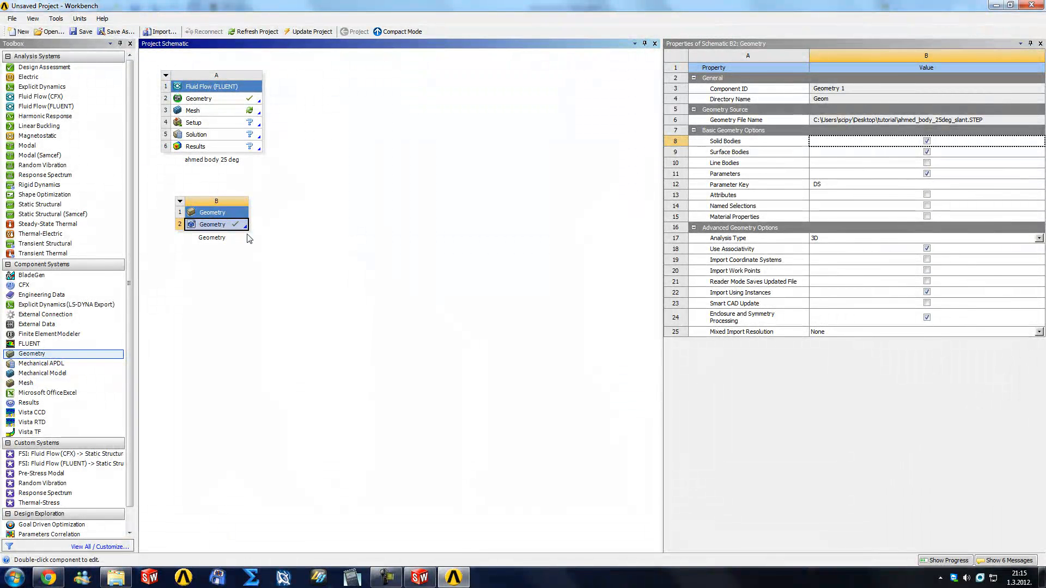
# Step: Open the STEP-based Geometry cell in DesignModeler and generate its import feature
pyautogui.rightClick(248, 238)
pyautogui.click(272, 231)
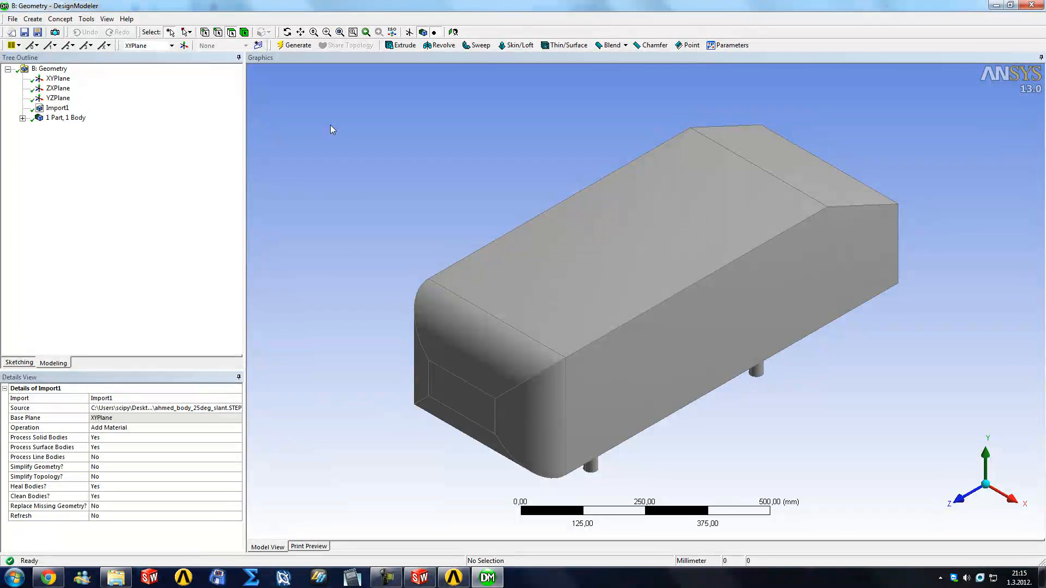
# Step: Examine the cylindrical legs under the STEP body up close and check how their side surfaces are divided into faces
pyautogui.moveTo(310, 287); pyautogui.dragTo(331, 260, button='middle')
pyautogui.moveTo(569, 353); pyautogui.dragTo(650, 400, button='right')
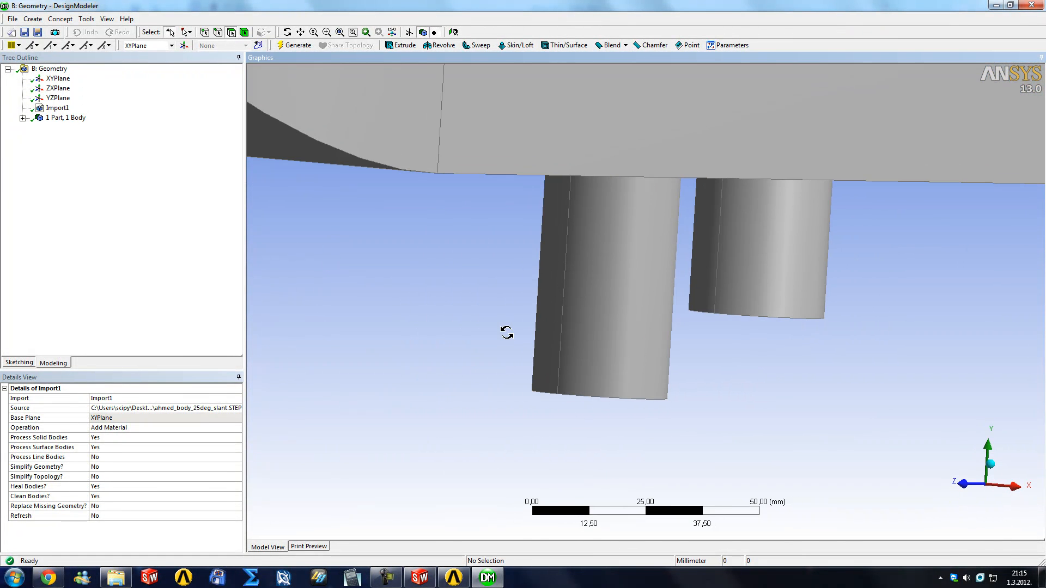
pyautogui.scroll(-3, 509, 334)
pyautogui.click(656, 317)
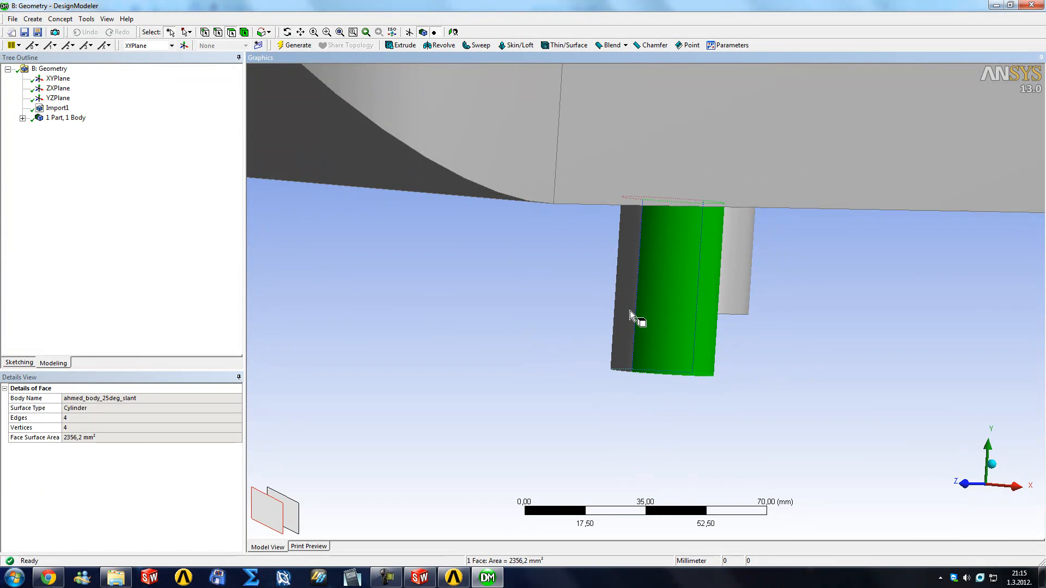
pyautogui.scroll(-8, 630, 311)
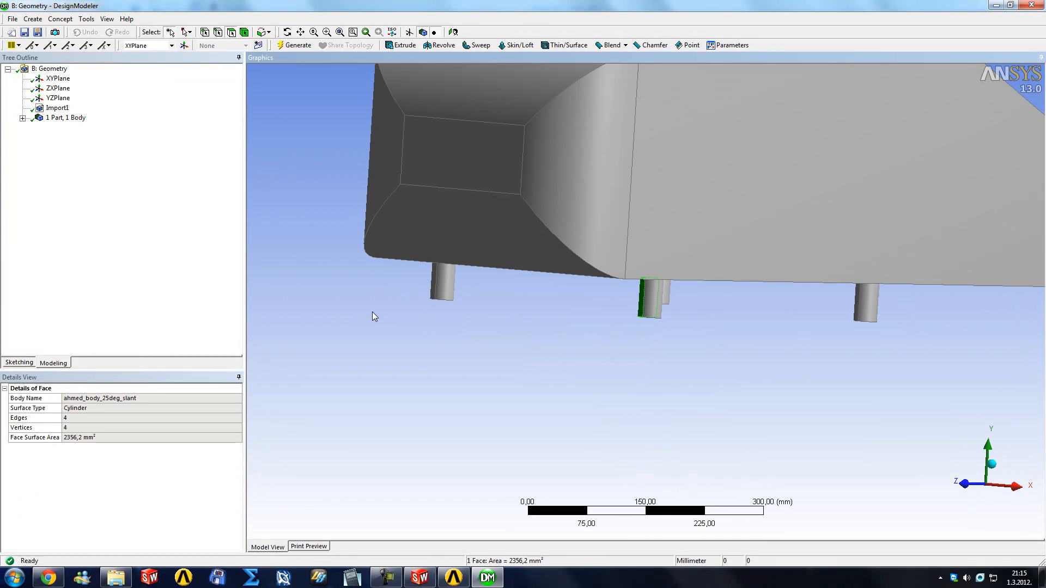
pyautogui.scroll(10, 508, 309)
pyautogui.click(563, 356)
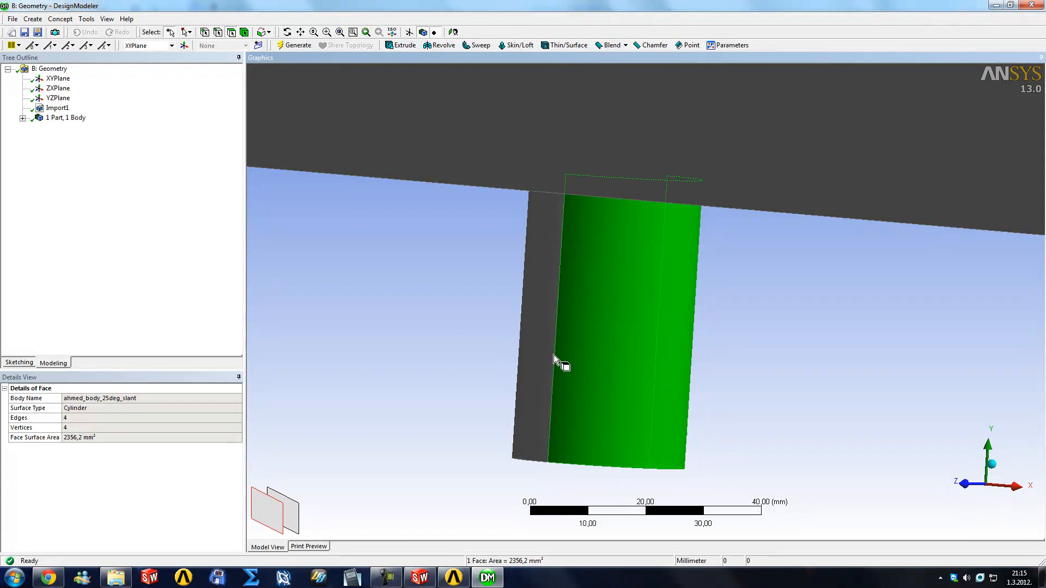
pyautogui.click(436, 322)
pyautogui.scroll(-4, 498, 329)
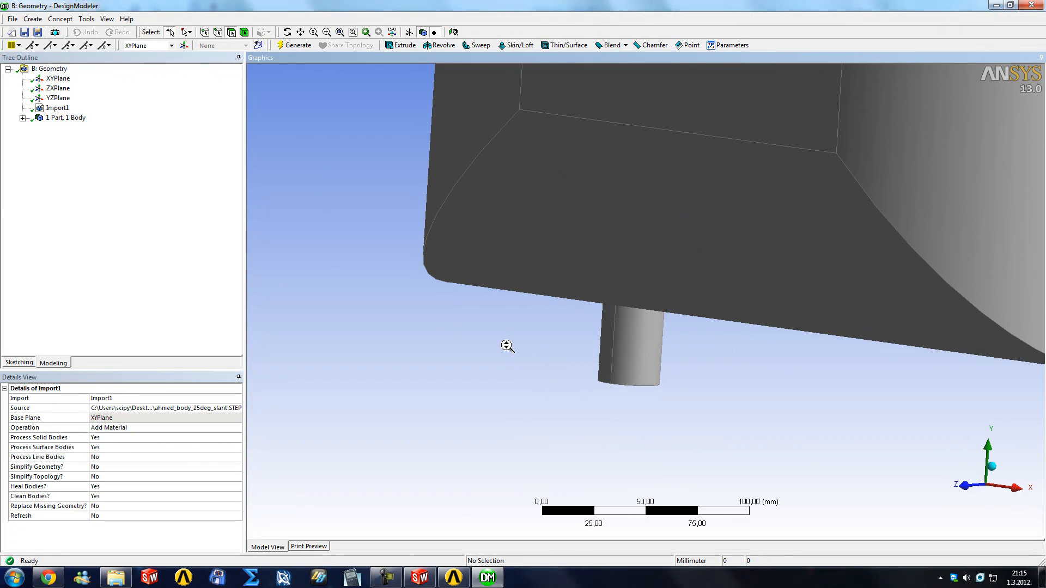
pyautogui.scroll(-5, 507, 346)
pyautogui.moveTo(522, 353); pyautogui.dragTo(570, 344, button='middle')
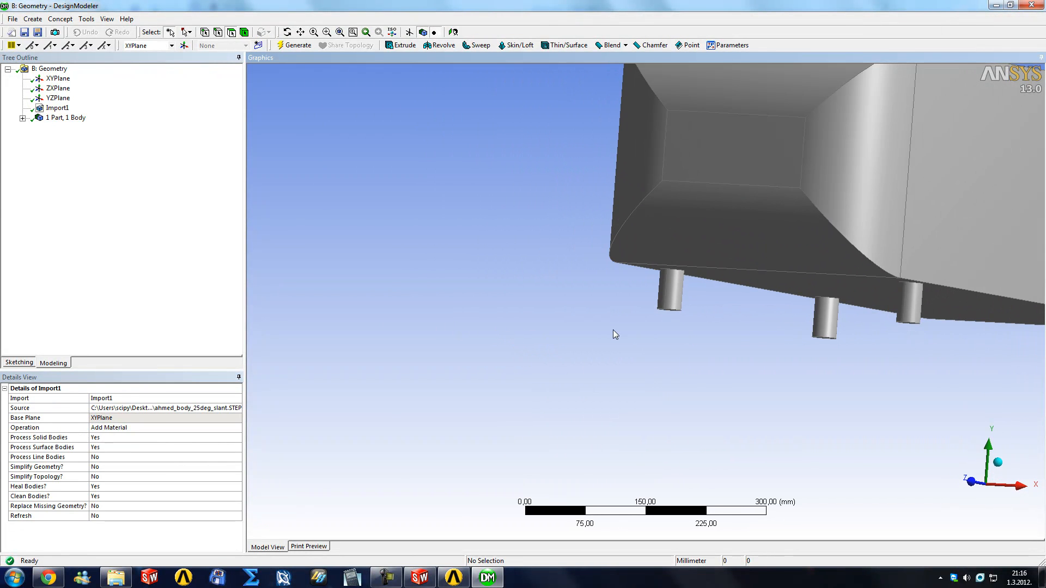
pyautogui.click(670, 292)
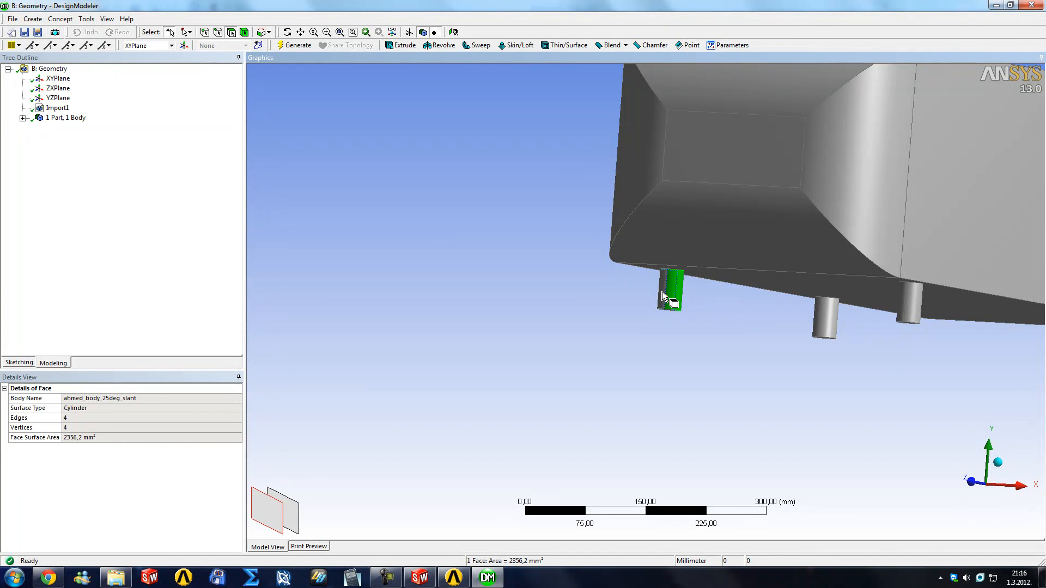
pyautogui.keyDown('ctrl'); pyautogui.click(662, 293); pyautogui.keyUp('ctrl')
pyautogui.click(475, 315)
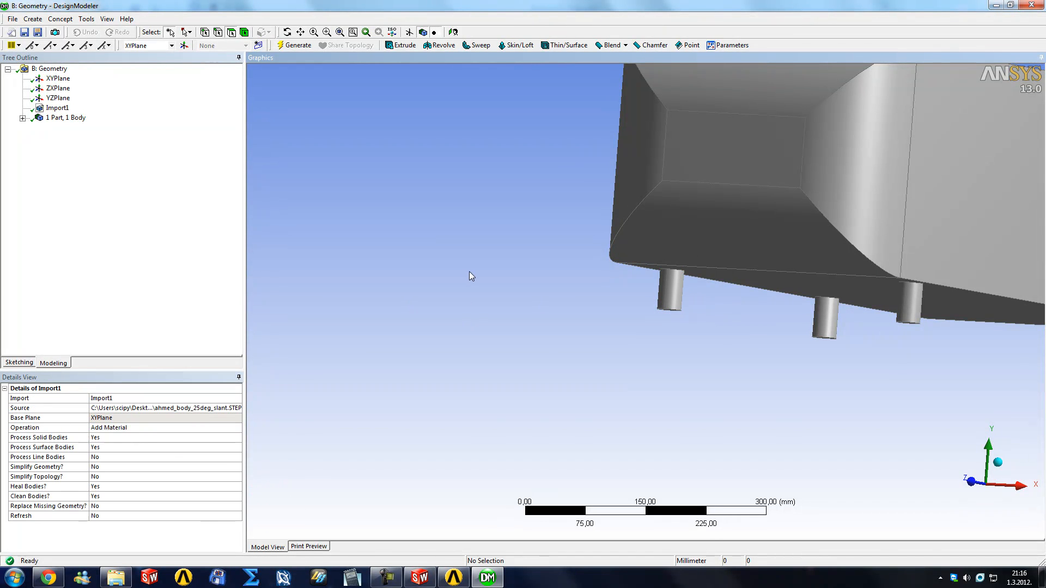
pyautogui.scroll(-2, 464, 270)
# Step: Create a Merge feature on the STEP body and set its merge type to Faces
pyautogui.click(88, 20)
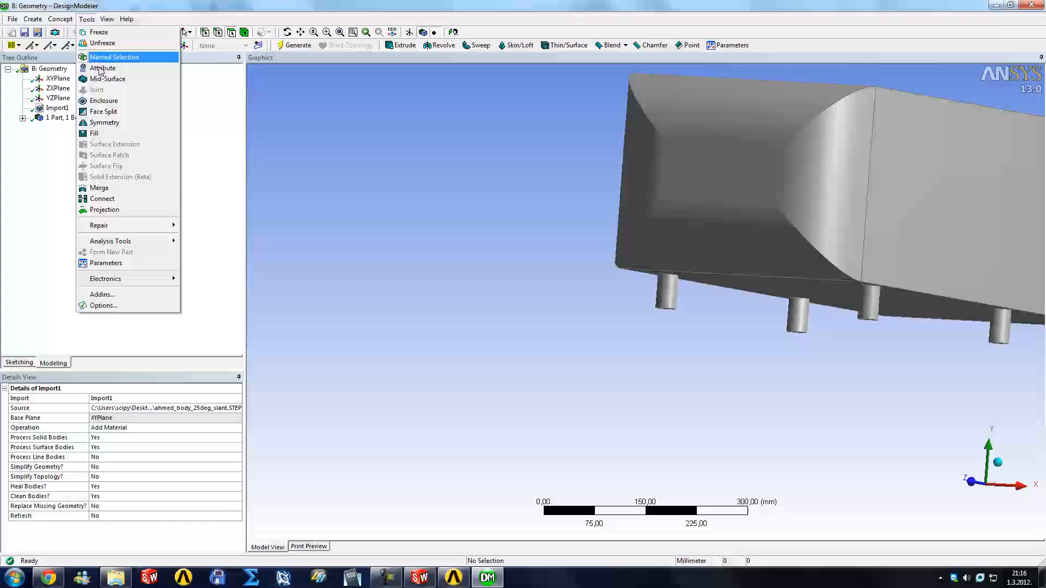
pyautogui.click(122, 188)
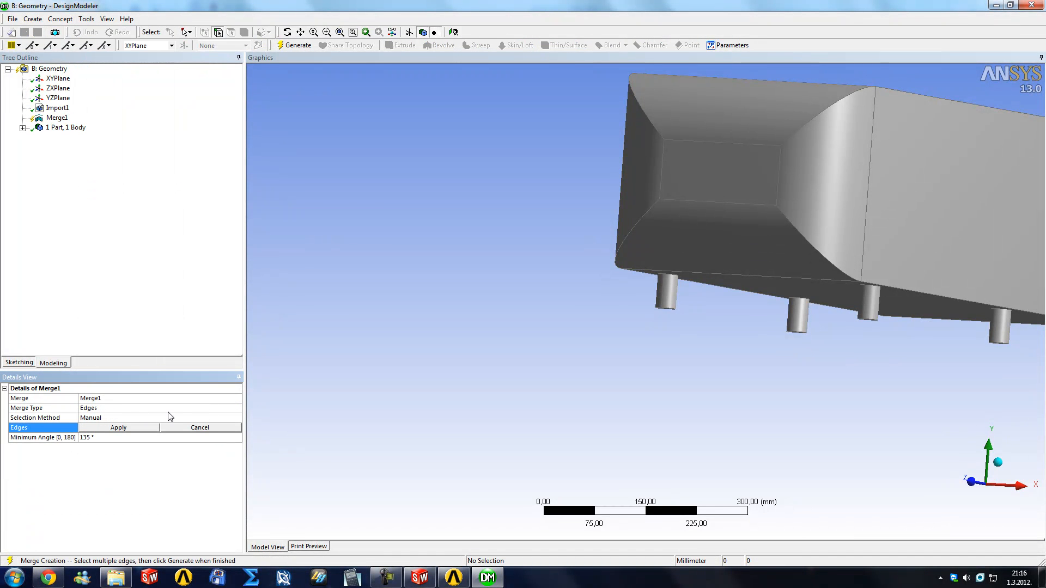
pyautogui.click(241, 412)
pyautogui.click(237, 409)
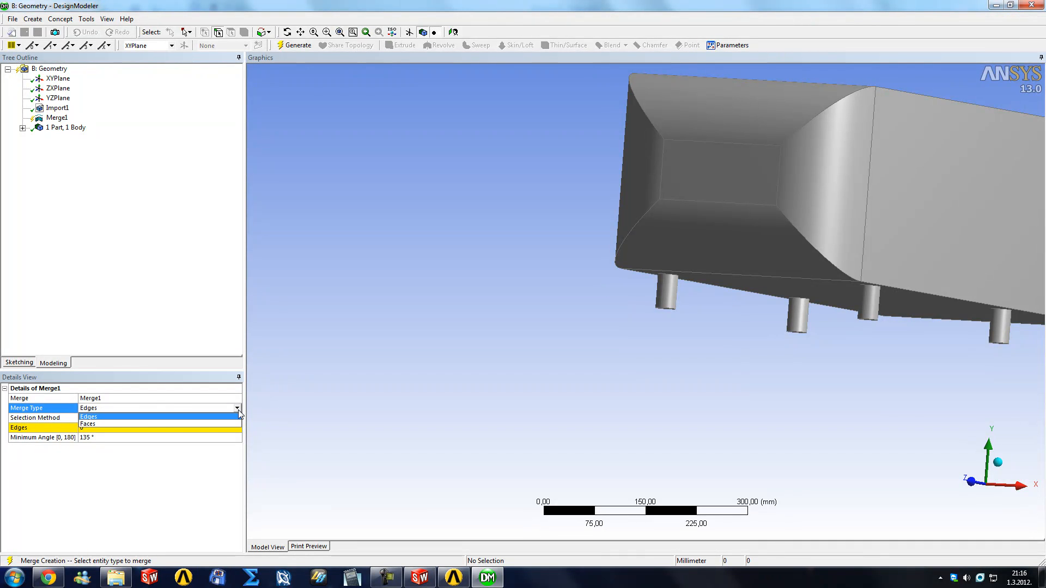
pyautogui.click(92, 427)
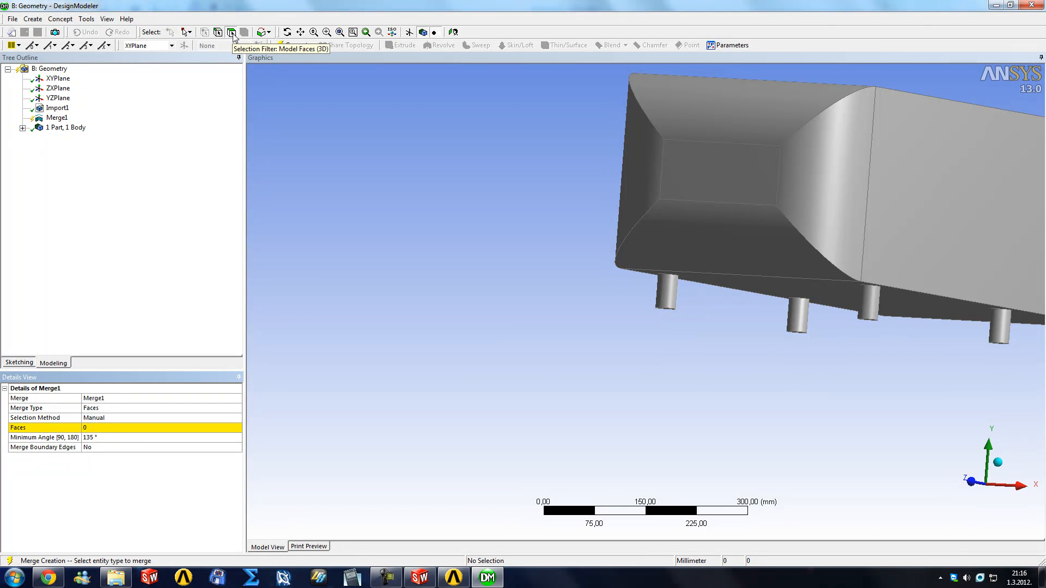
# Step: Assign both side faces of each of the four legs to the face merge and generate it
pyautogui.click(97, 429)
pyautogui.click(673, 294)
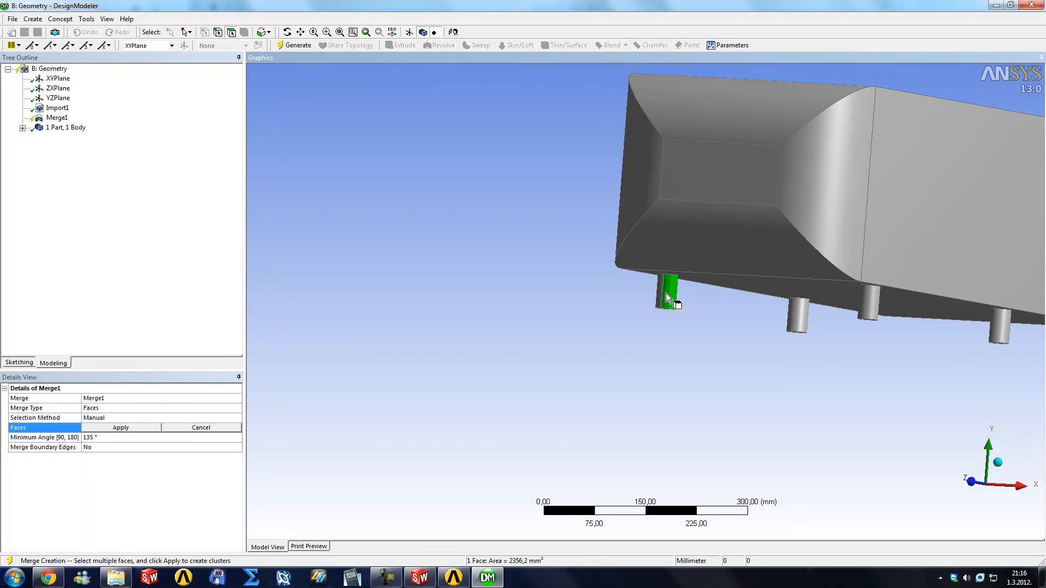
pyautogui.keyDown('ctrl'); pyautogui.click(659, 292); pyautogui.keyUp('ctrl')
pyautogui.keyDown('ctrl'); pyautogui.click(867, 303); pyautogui.keyUp('ctrl')
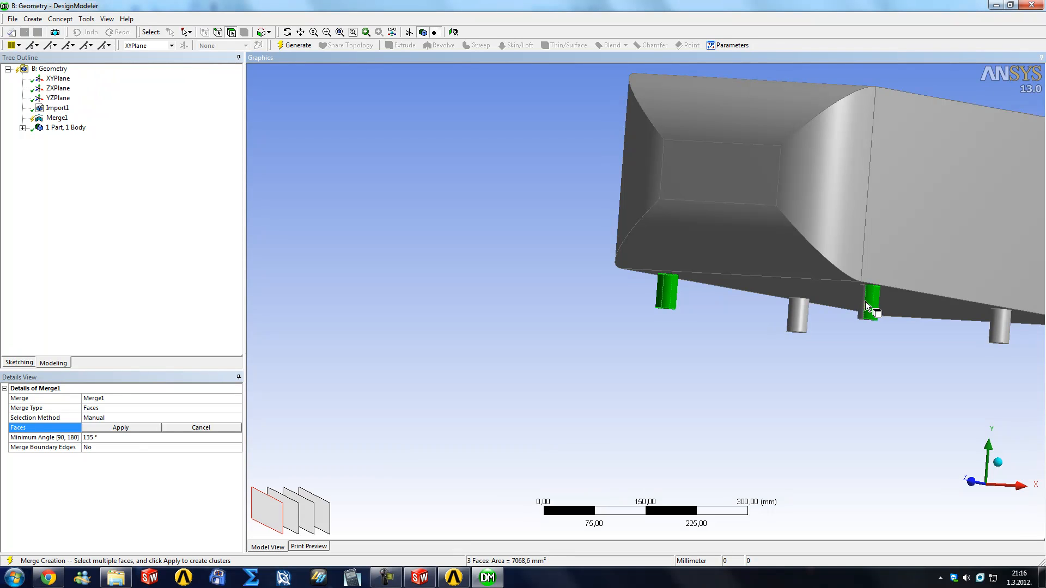
pyautogui.keyDown('ctrl'); pyautogui.click(803, 327); pyautogui.keyUp('ctrl')
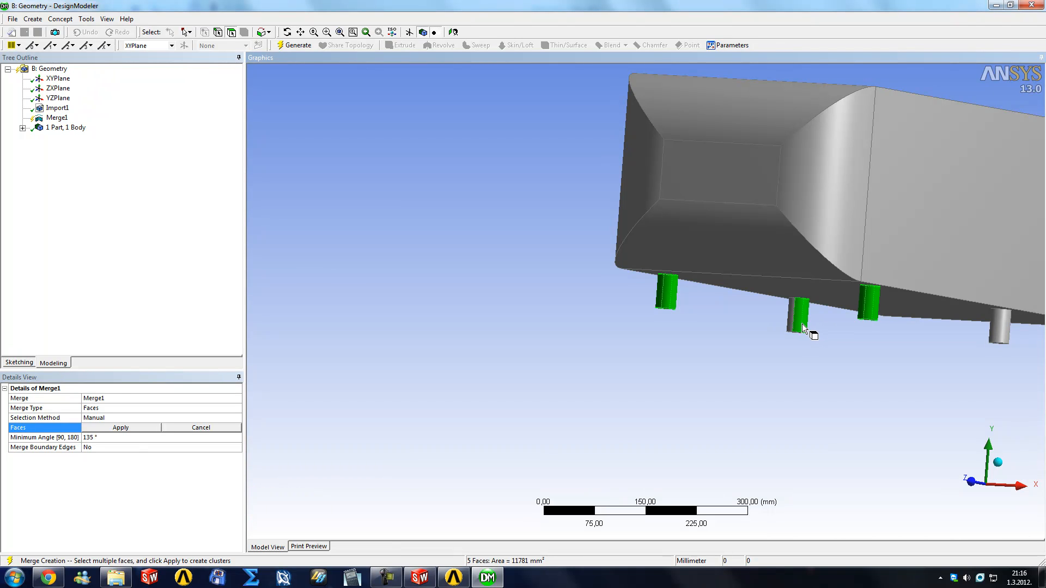
pyautogui.keyDown('ctrl'); pyautogui.click(1006, 328); pyautogui.keyUp('ctrl')
pyautogui.keyDown('ctrl'); pyautogui.click(999, 327); pyautogui.keyUp('ctrl')
pyautogui.click(120, 428)
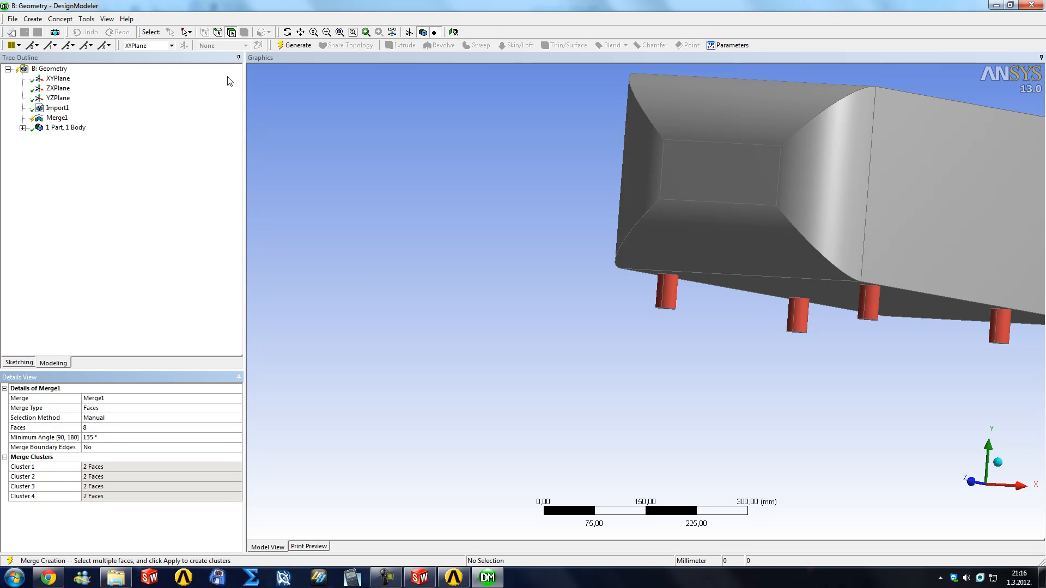
pyautogui.click(295, 48)
# Step: Examine one merged leg up close and check whether its cylindrical side is a single face
pyautogui.moveTo(829, 268); pyautogui.dragTo(924, 332, button='right')
pyautogui.click(634, 404)
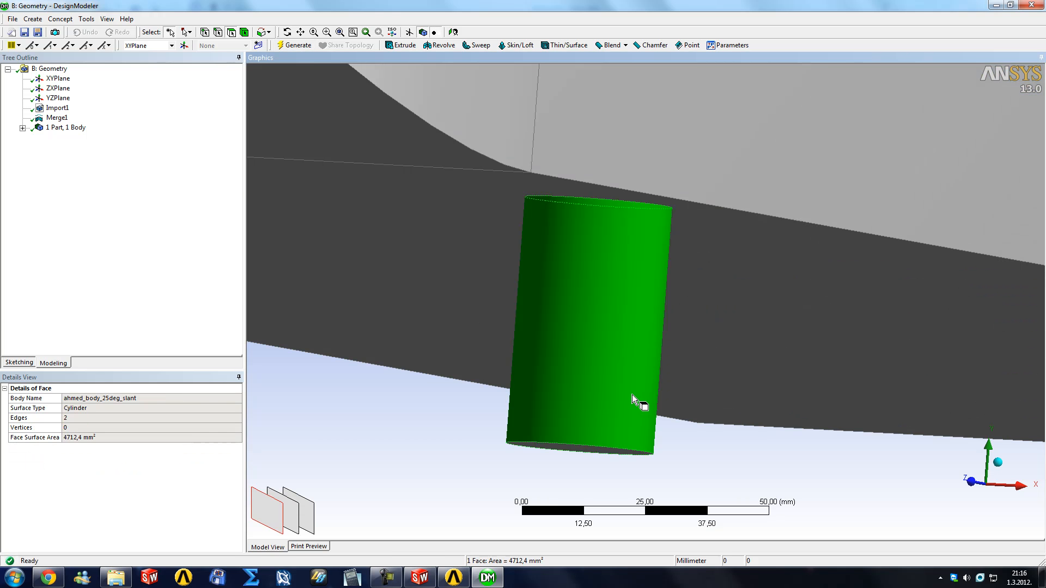
pyautogui.scroll(-5, 632, 394)
pyautogui.scroll(-3, 612, 344)
pyautogui.moveTo(492, 205); pyautogui.dragTo(559, 226, button='middle')
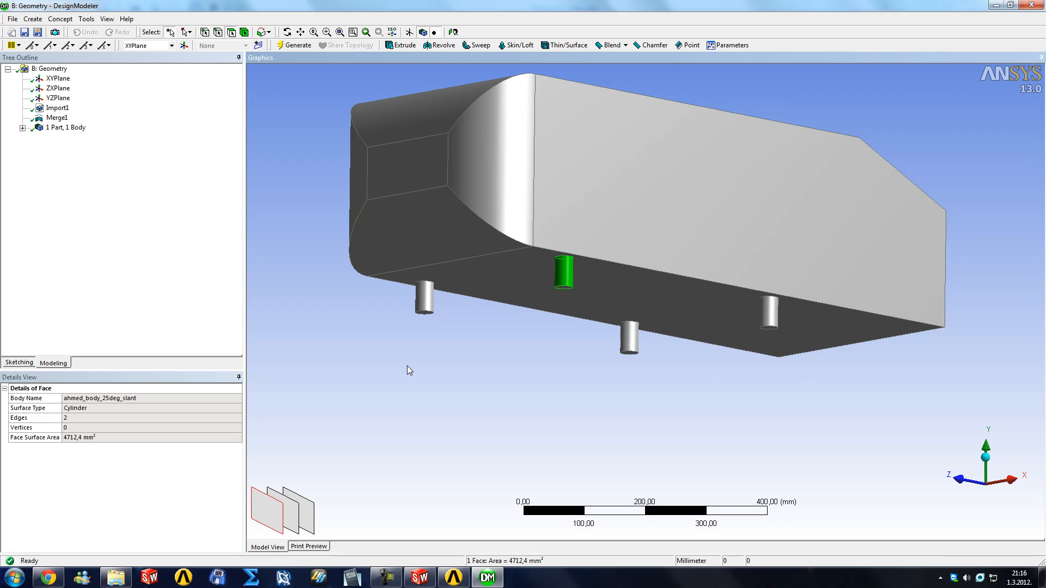
# Step: Select the four long faces of the main body together with the four curved nose faces adjoining them
pyautogui.moveTo(303, 241); pyautogui.dragTo(342, 284, button='middle')
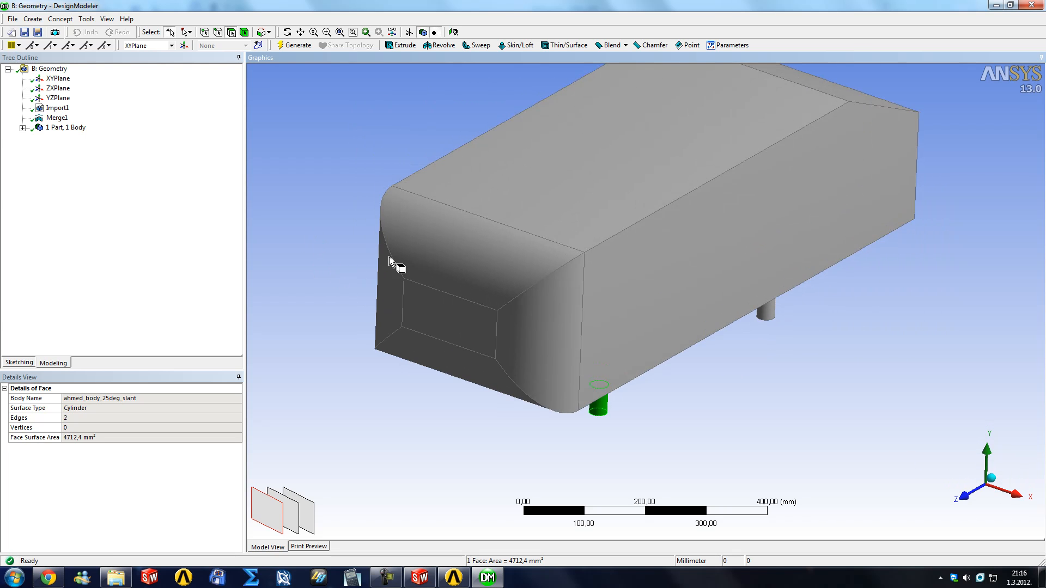
pyautogui.click(548, 191)
pyautogui.keyDown('ctrl'); pyautogui.click(564, 267); pyautogui.keyUp('ctrl')
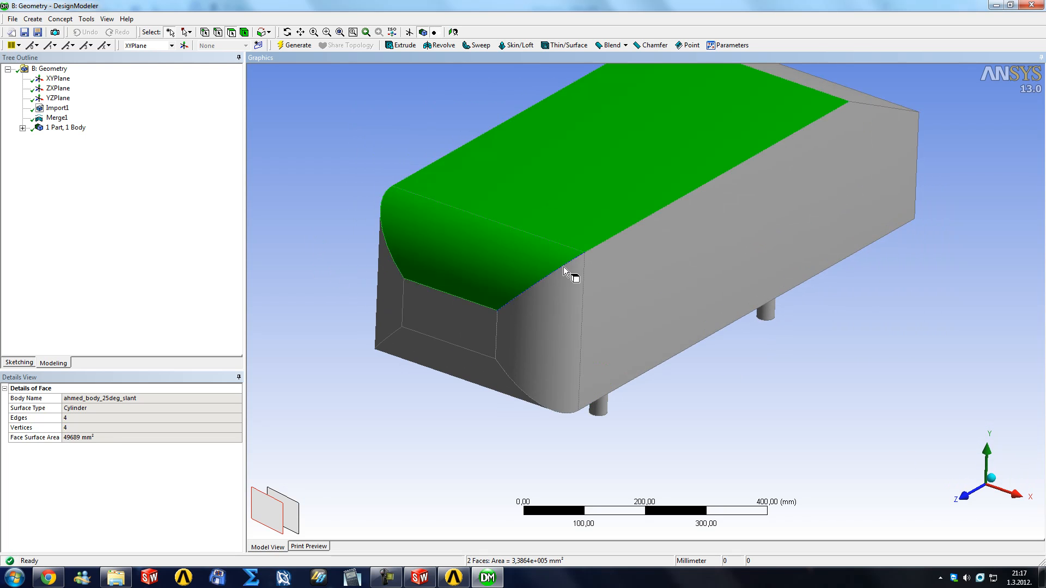
pyautogui.keyDown('ctrl'); pyautogui.click(613, 297); pyautogui.keyUp('ctrl')
pyautogui.keyDown('ctrl'); pyautogui.click(504, 380); pyautogui.keyUp('ctrl')
pyautogui.moveTo(544, 357); pyautogui.dragTo(744, 250, button='middle')
pyautogui.keyDown('ctrl'); pyautogui.click(505, 257); pyautogui.keyUp('ctrl')
pyautogui.keyDown('ctrl'); pyautogui.click(744, 252); pyautogui.keyUp('ctrl')
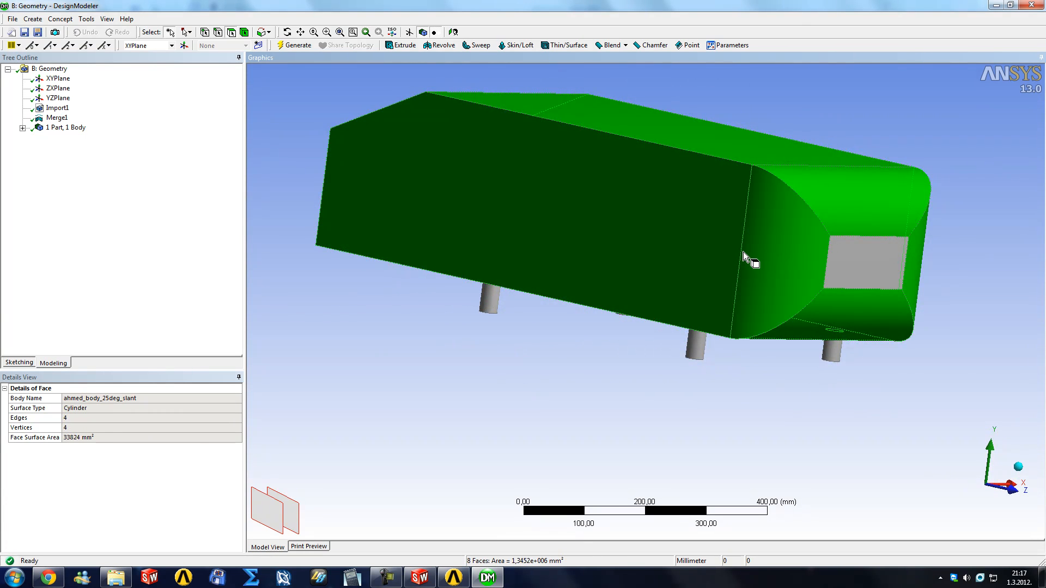
# Step: Create a second Merge feature of type Faces from the selected body and nose faces and generate it
pyautogui.click(86, 18)
pyautogui.click(109, 188)
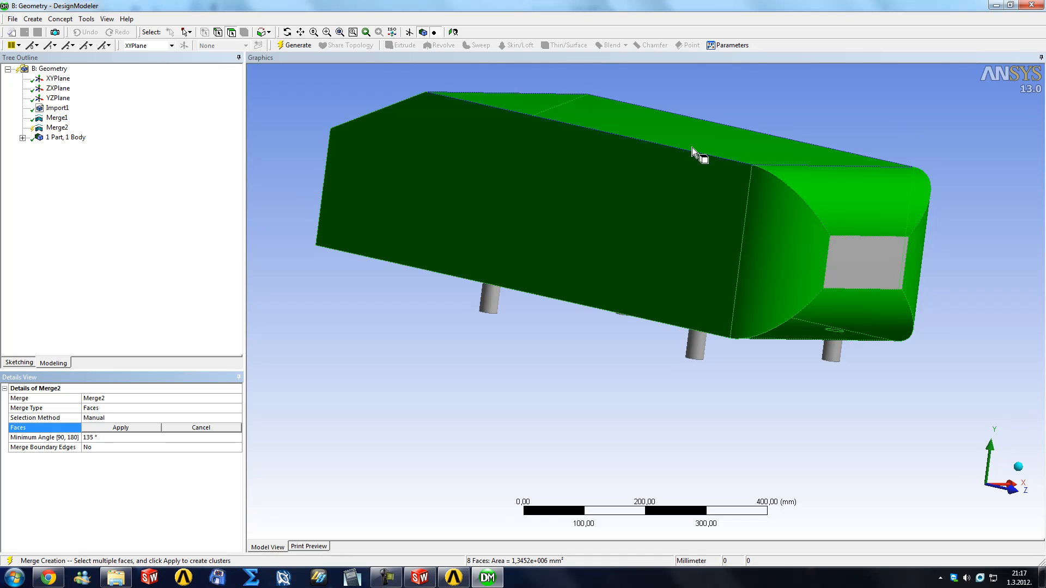
pyautogui.click(111, 429)
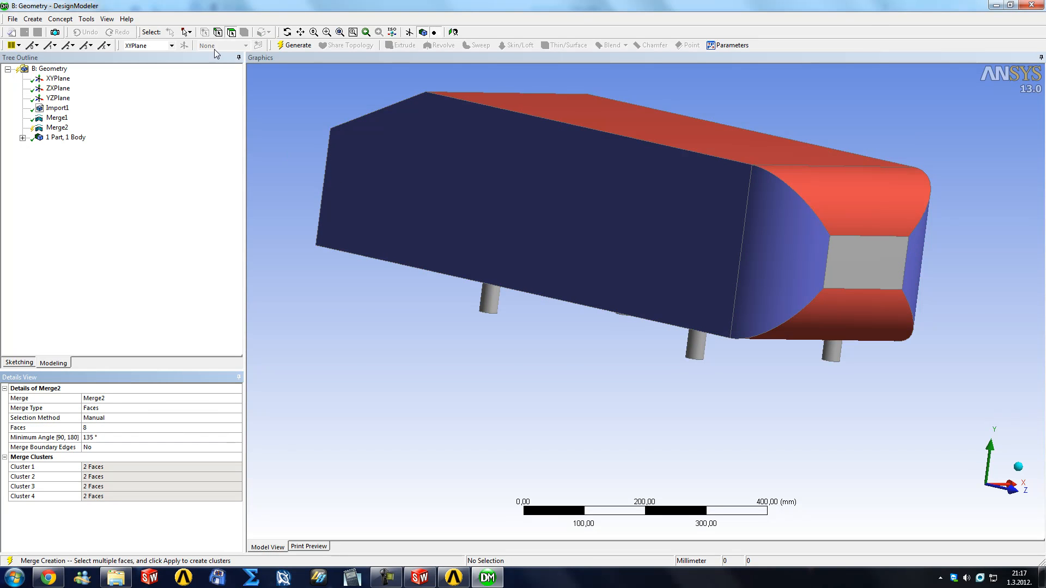
pyautogui.click(289, 47)
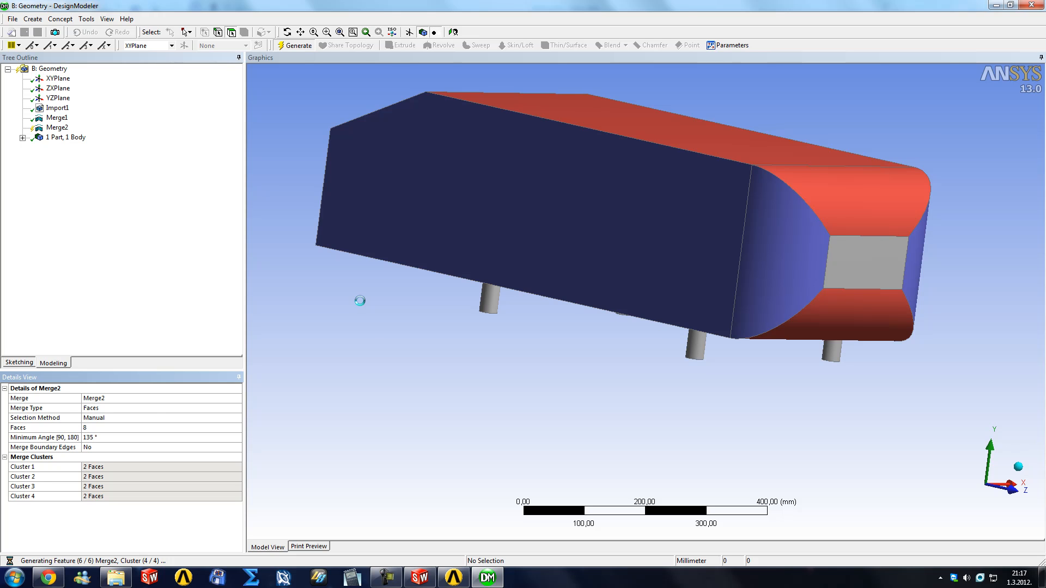
# Step: Inspect the merged nose and body surfaces, and delete the second Merge feature
pyautogui.moveTo(550, 236); pyautogui.dragTo(463, 210, button='middle')
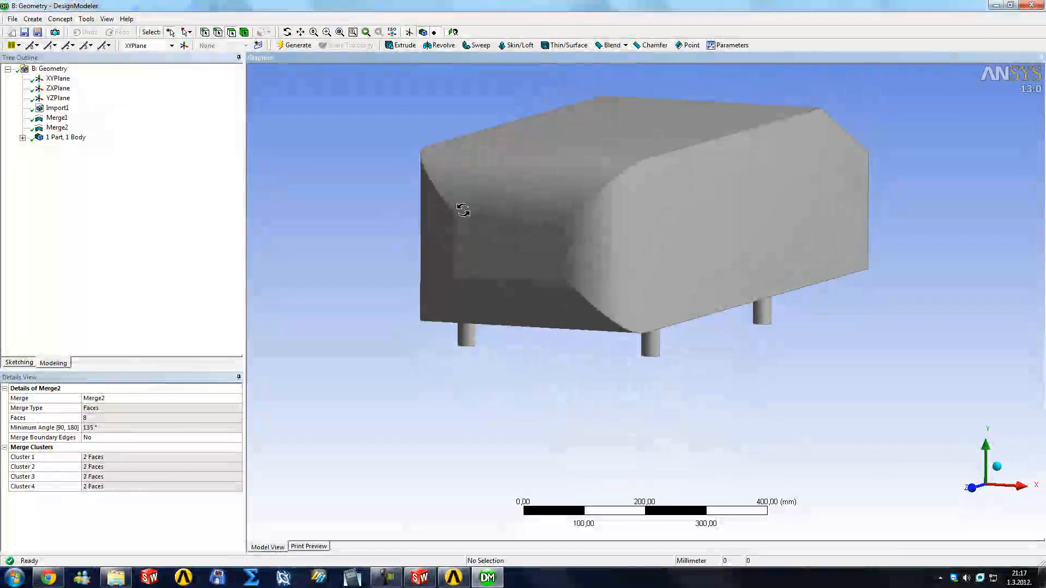
pyautogui.moveTo(378, 111); pyautogui.dragTo(887, 343, button='right')
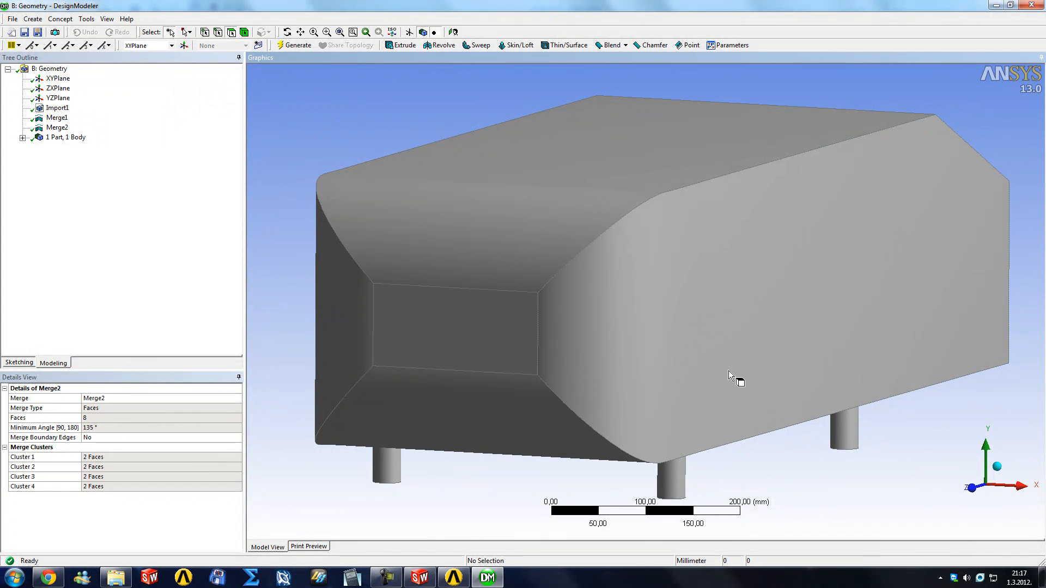
pyautogui.moveTo(548, 251); pyautogui.dragTo(581, 292, button='middle')
pyautogui.scroll(-4, 547, 268)
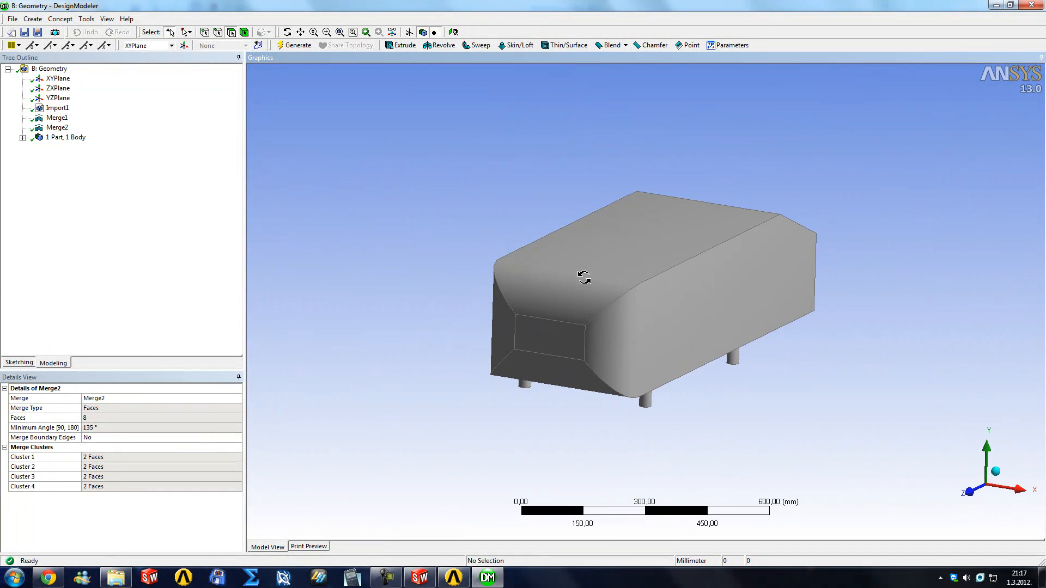
pyautogui.click(57, 128)
pyautogui.rightClick(57, 133)
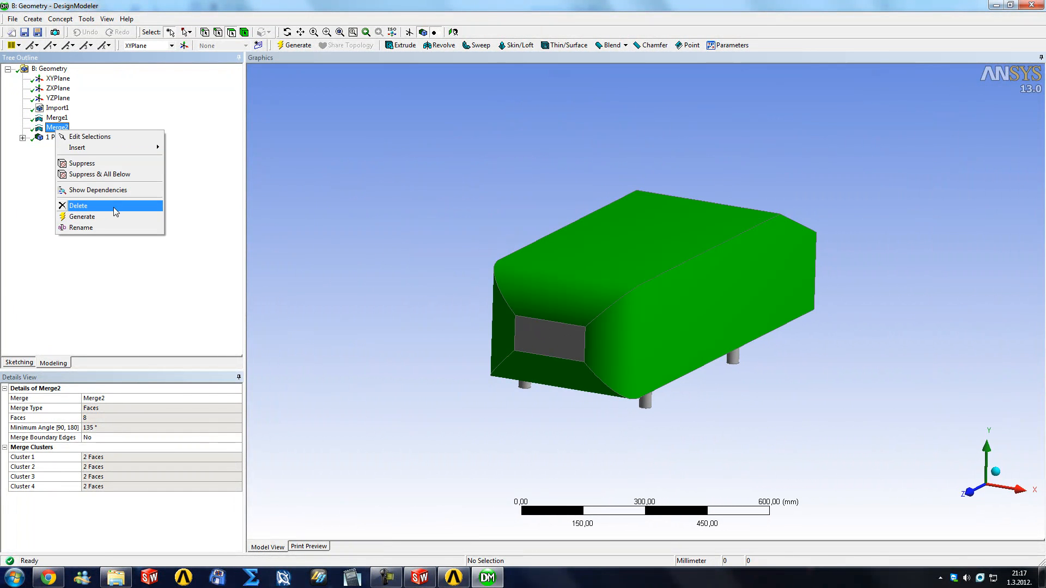
pyautogui.click(82, 204)
pyautogui.click(480, 325)
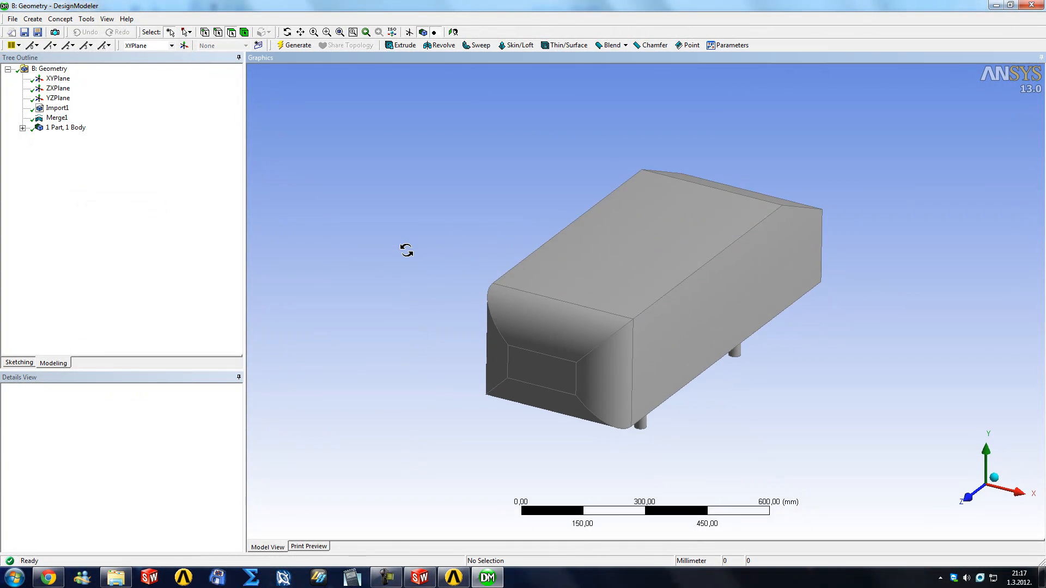
# Step: Create a Repair Holes feature for the visible bodies with a minimum hole size limit of 2 mm
pyautogui.click(22, 127)
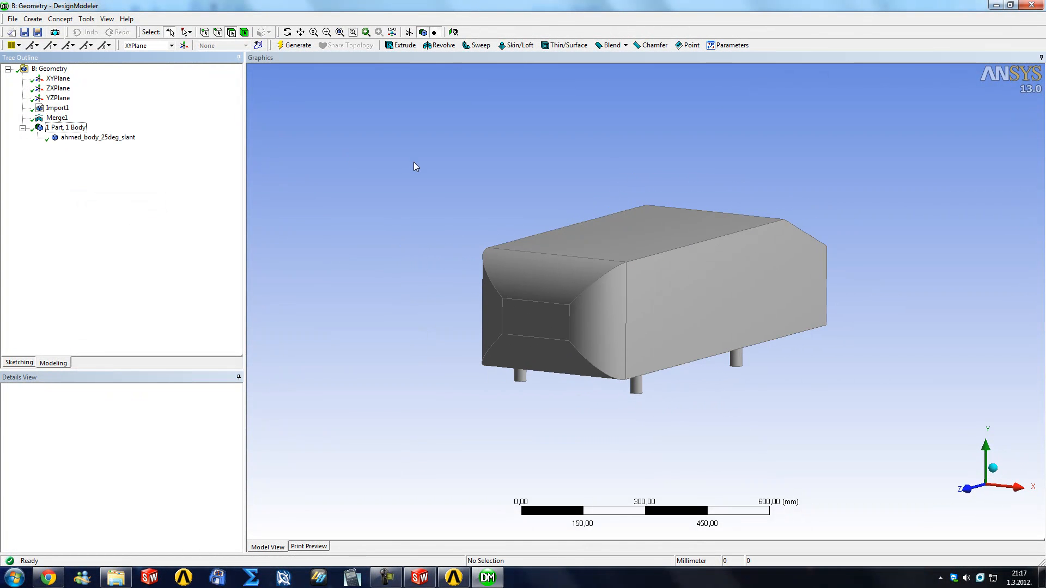
pyautogui.moveTo(434, 219); pyautogui.dragTo(369, 225, button='middle')
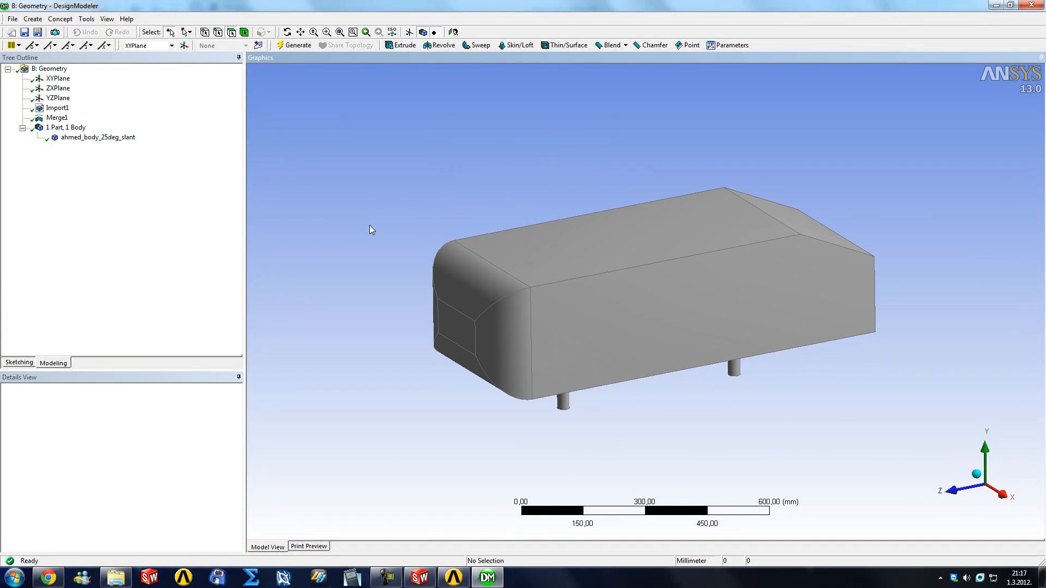
pyautogui.click(87, 19)
pyautogui.moveTo(121, 233)
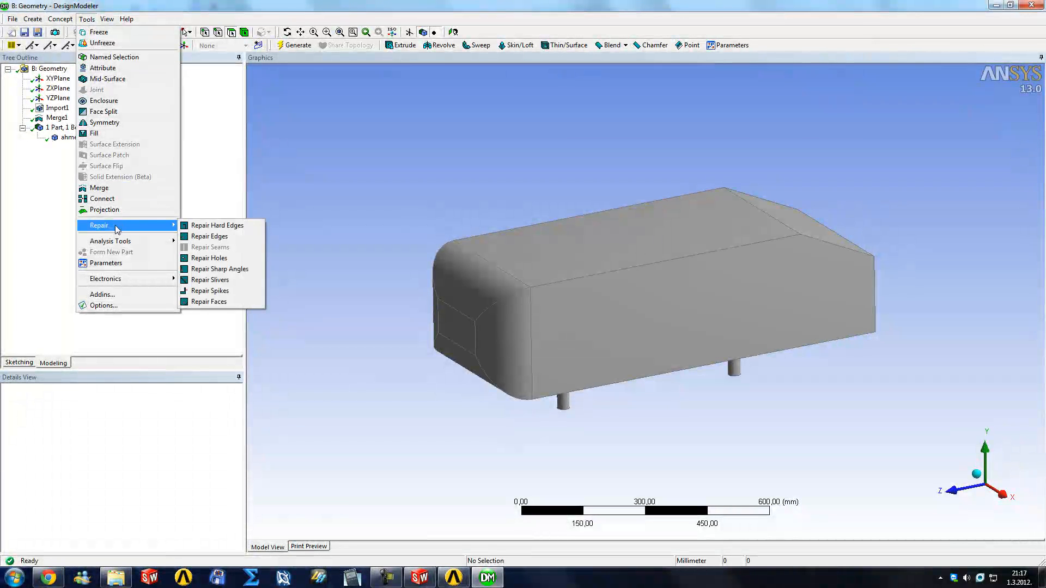
pyautogui.click(219, 260)
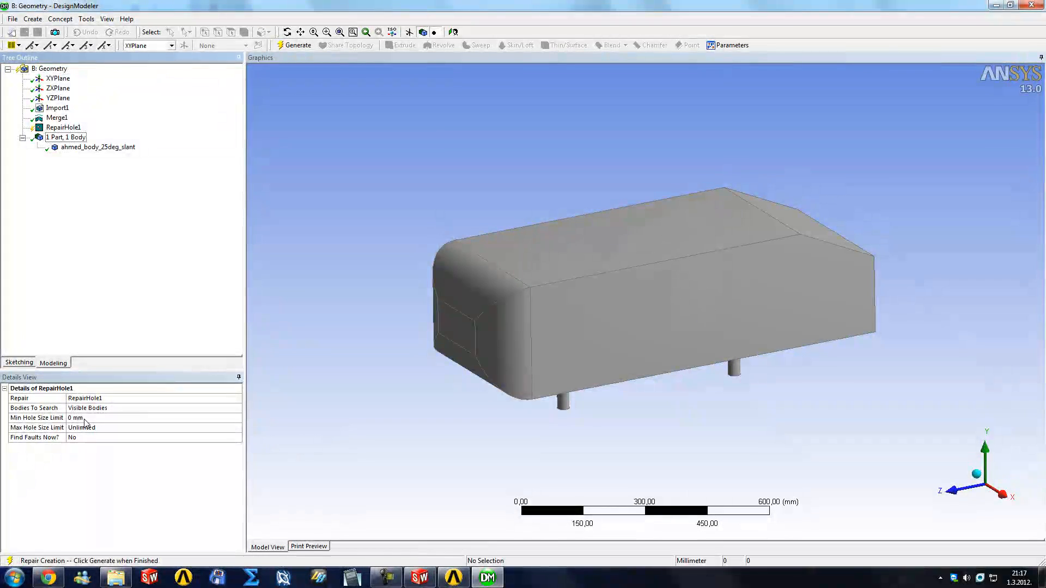
pyautogui.click(89, 419)
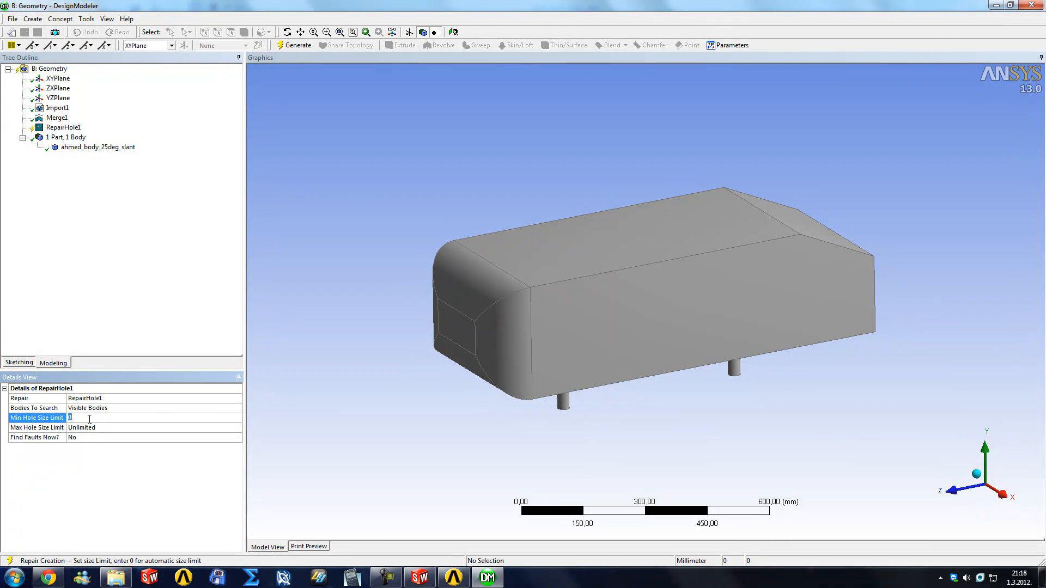
pyautogui.write('2')
pyautogui.press('Return')
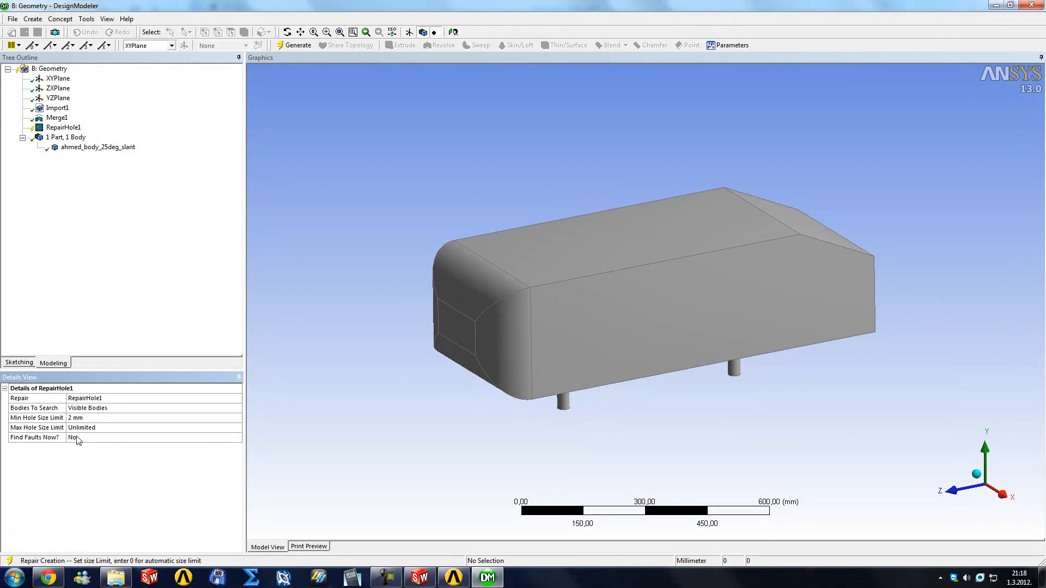
# Step: Run the fault search of the Repair Holes feature on the visible bodies
pyautogui.click(79, 439)
pyautogui.click(237, 438)
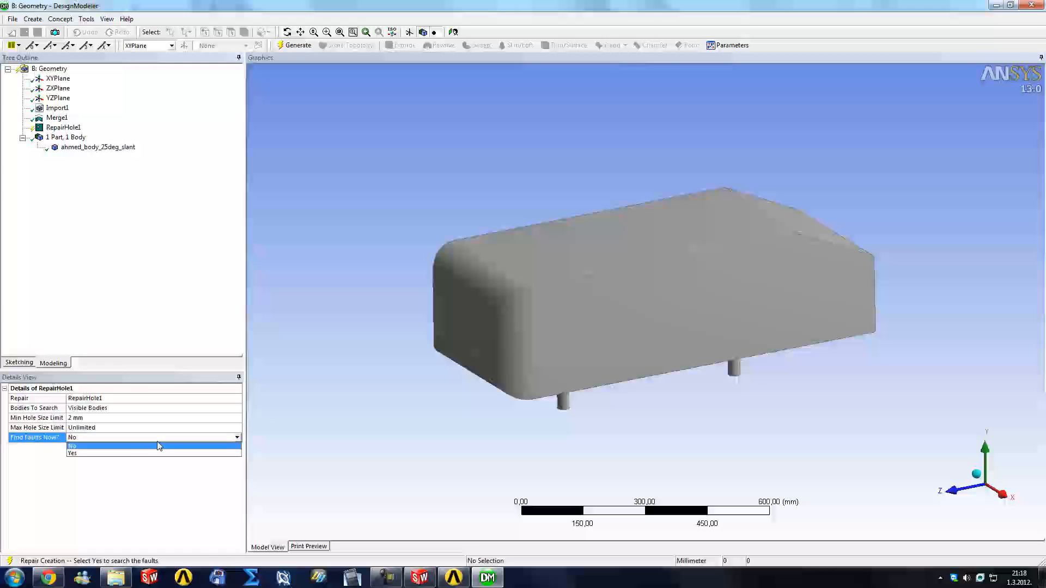
pyautogui.click(81, 454)
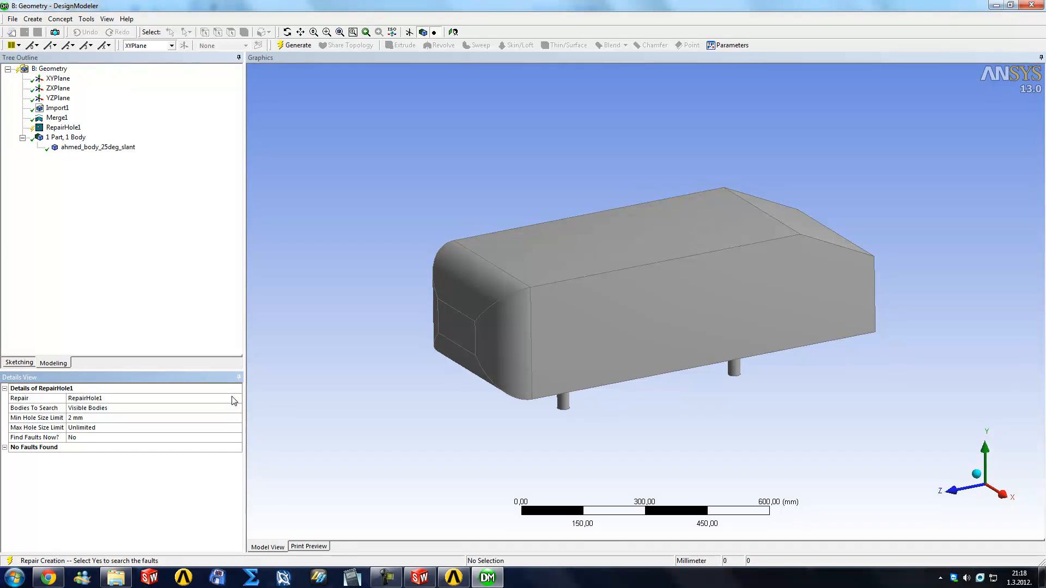
# Step: Open the available actions for the Repair Holes feature in the model tree
pyautogui.rightClick(59, 133)
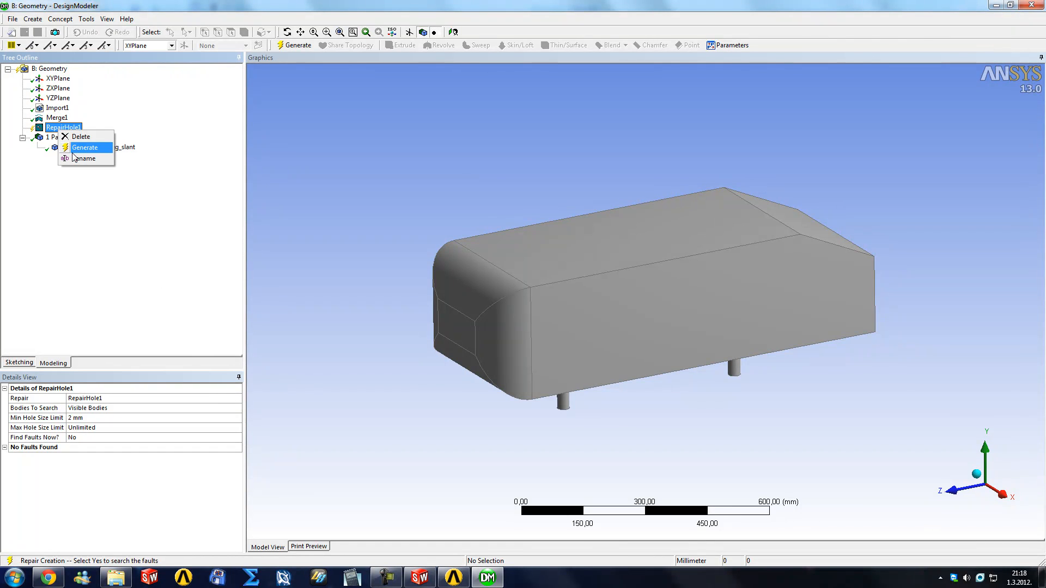